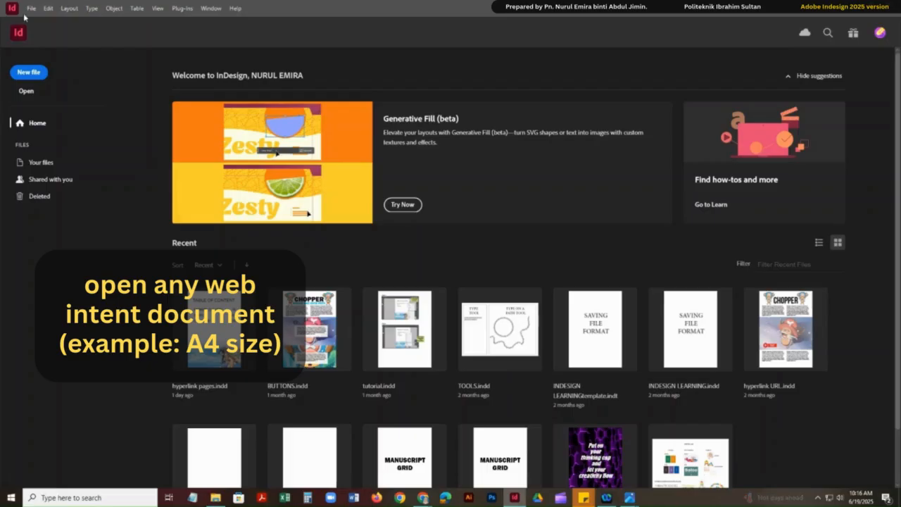
# Create a new blank web document from the A4 preset (595.276 x 841.89 px).
pyautogui.click(32, 8)
pyautogui.moveTo(32, 19)
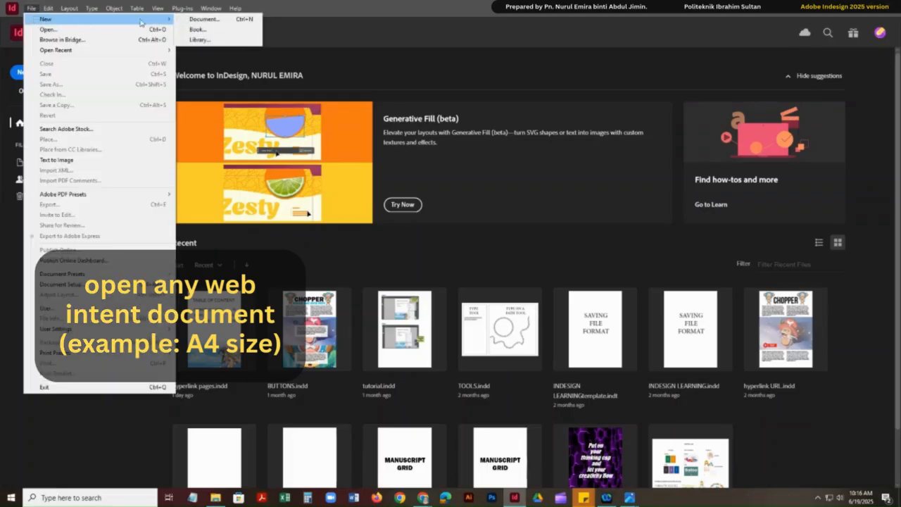
pyautogui.click(191, 19)
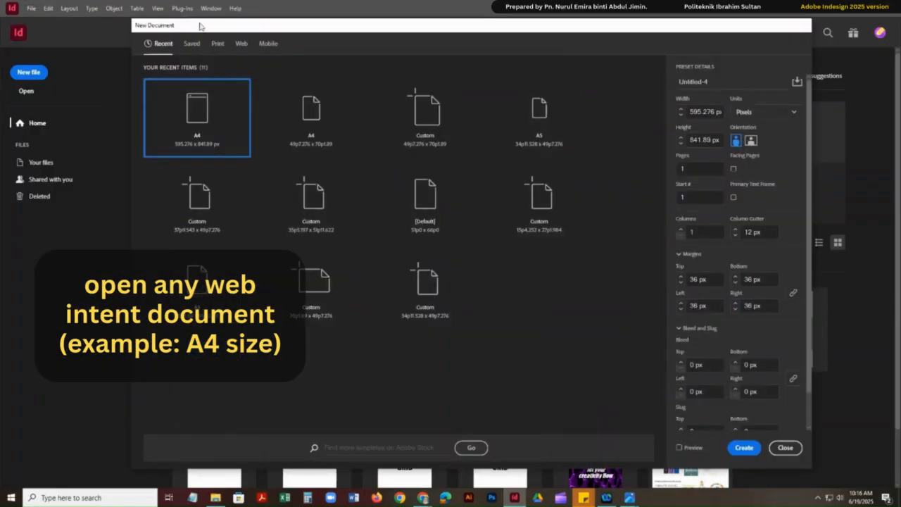
pyautogui.click(242, 45)
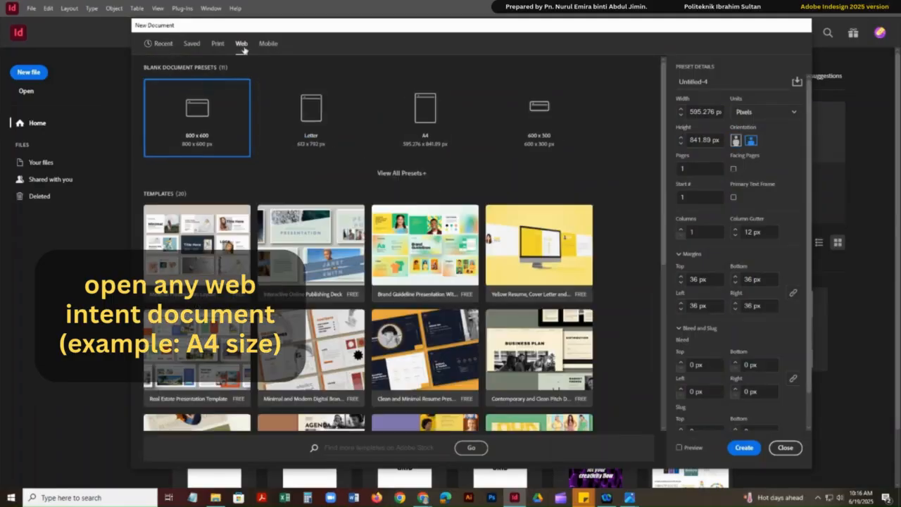
pyautogui.click(386, 169)
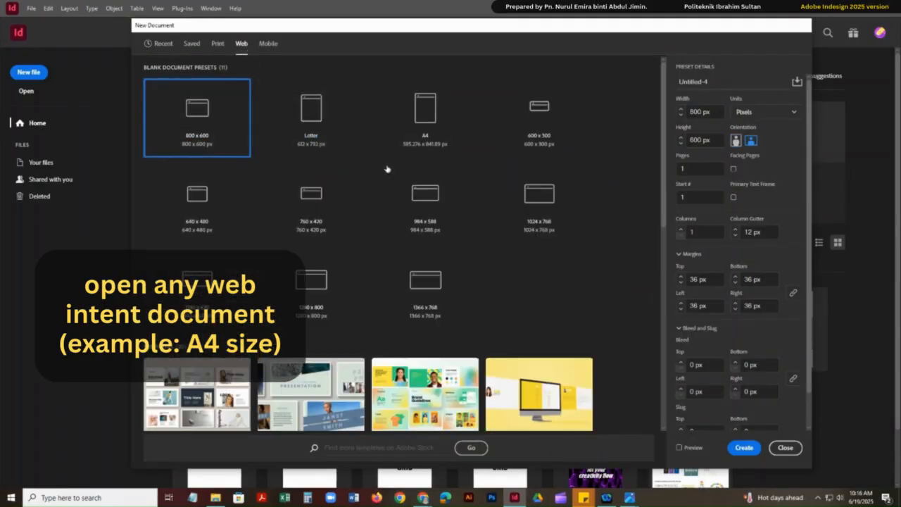
pyautogui.click(416, 141)
pyautogui.click(744, 448)
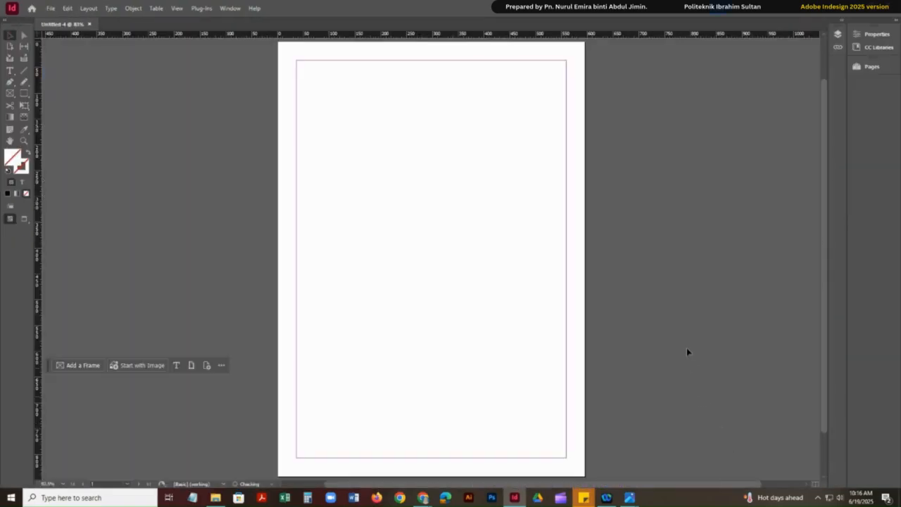
# Switch the workspace to Interactive for PDF.
pyautogui.click(236, 9)
pyautogui.moveTo(288, 31)
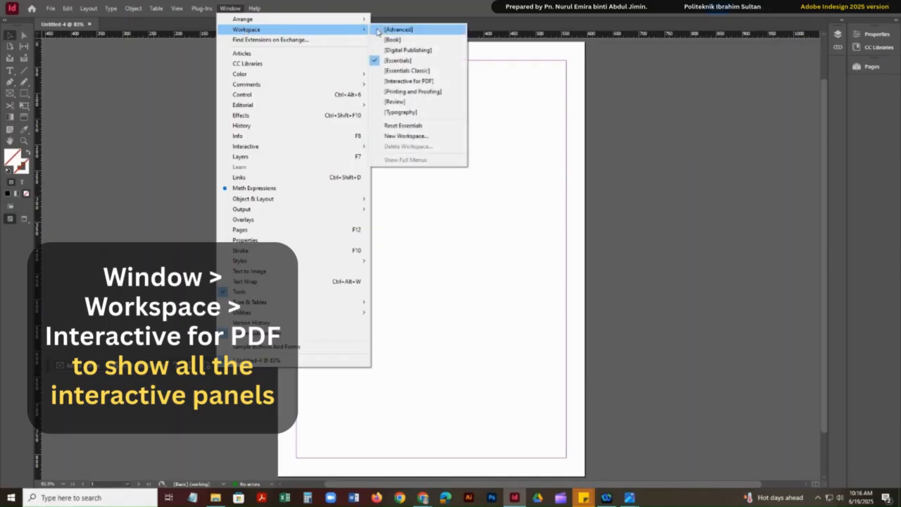
pyautogui.click(437, 82)
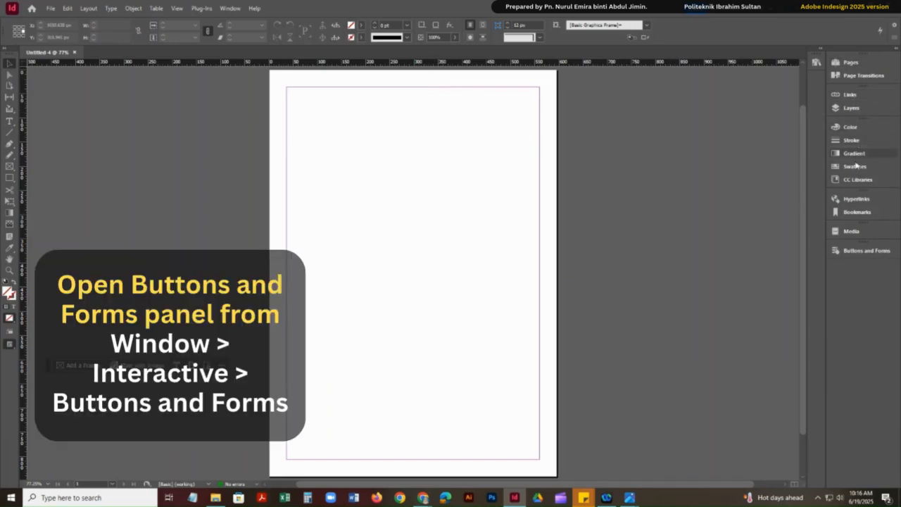
# Display the Buttons and Forms settings through the interactive window options.
pyautogui.click(857, 252)
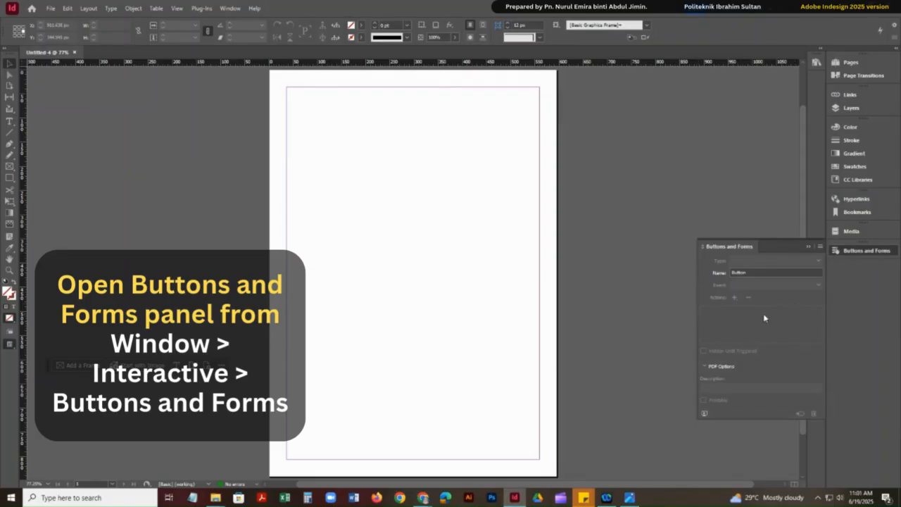
pyautogui.click(809, 246)
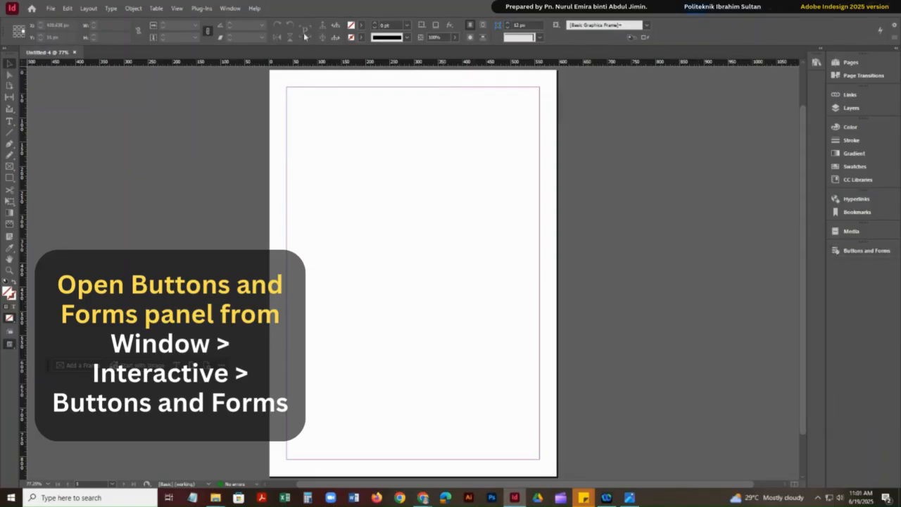
pyautogui.click(231, 9)
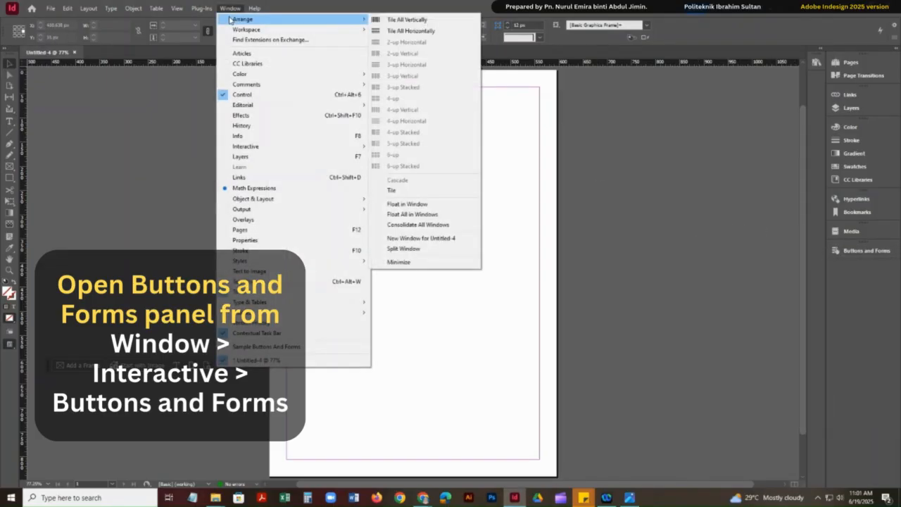
pyautogui.moveTo(295, 147)
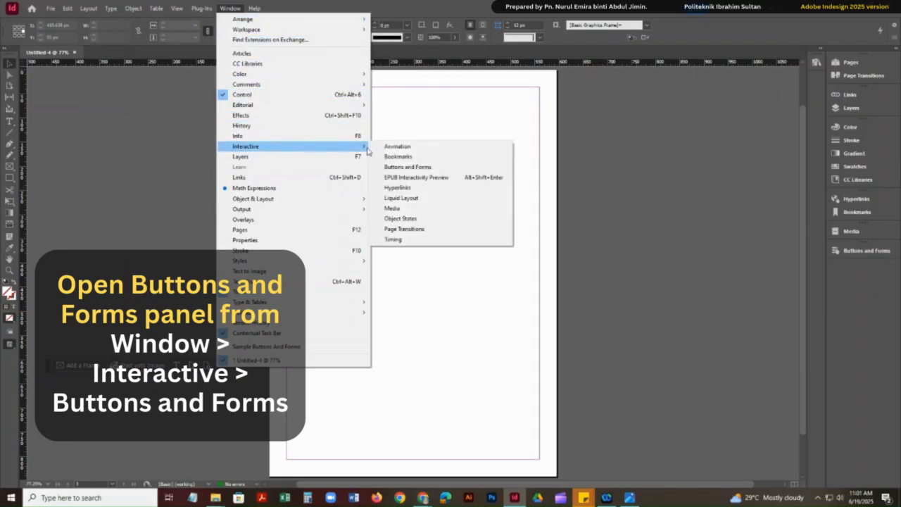
pyautogui.click(433, 169)
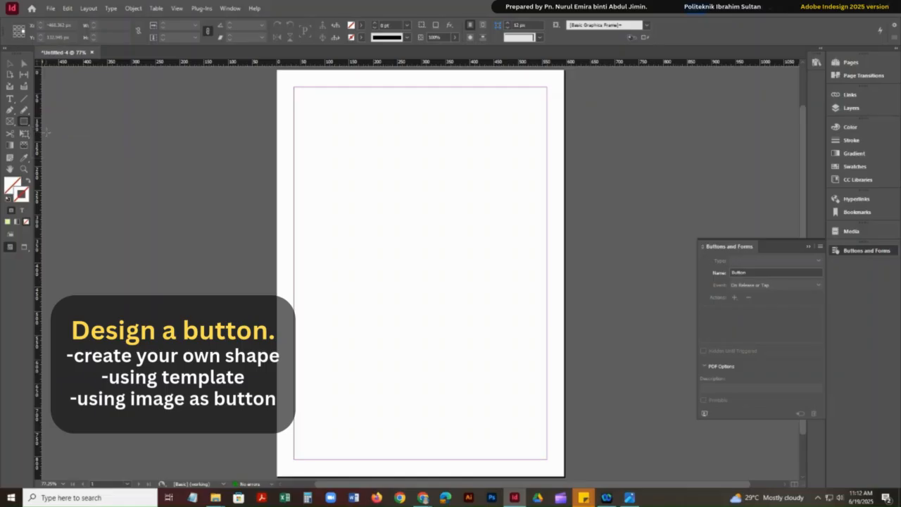
# Draw a rectangle about 154 by 48 px near the page's lower-right corner with a blue fill and a cyan stroke.
pyautogui.scroll(-1, 438, 345)
pyautogui.moveTo(462, 389); pyautogui.dragTo(538, 413)
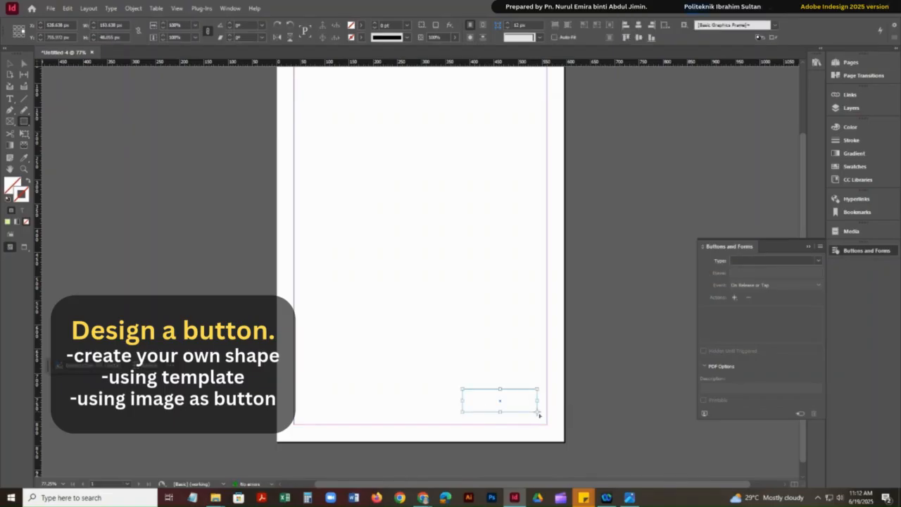
pyautogui.click(850, 127)
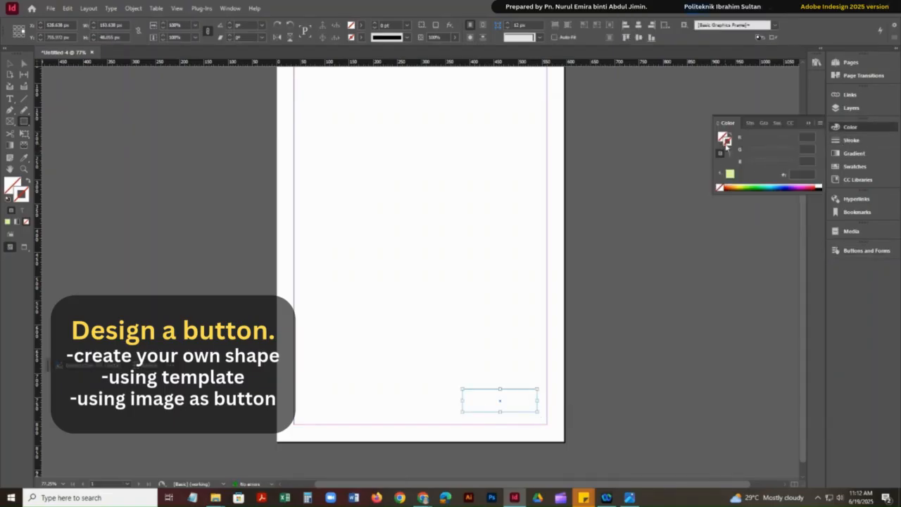
pyautogui.click(776, 185)
pyautogui.moveTo(777, 185); pyautogui.dragTo(787, 186)
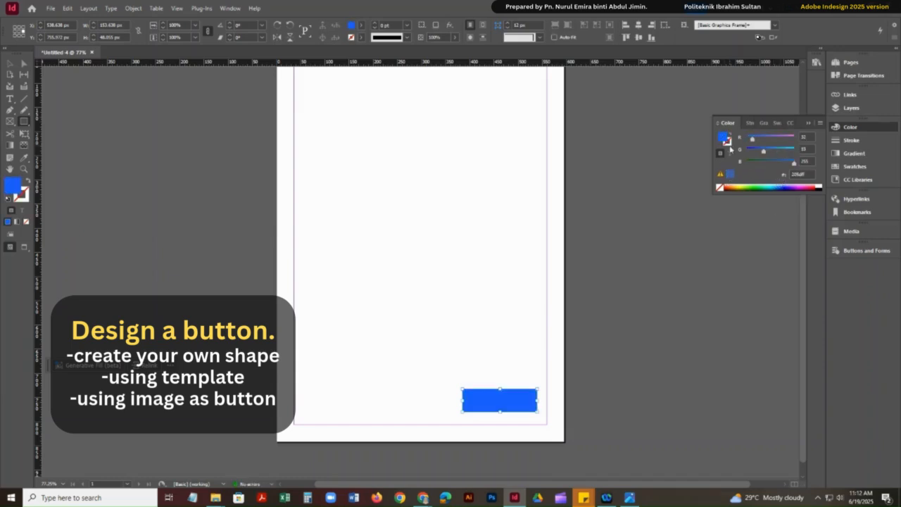
pyautogui.press('x')
pyautogui.click(773, 185)
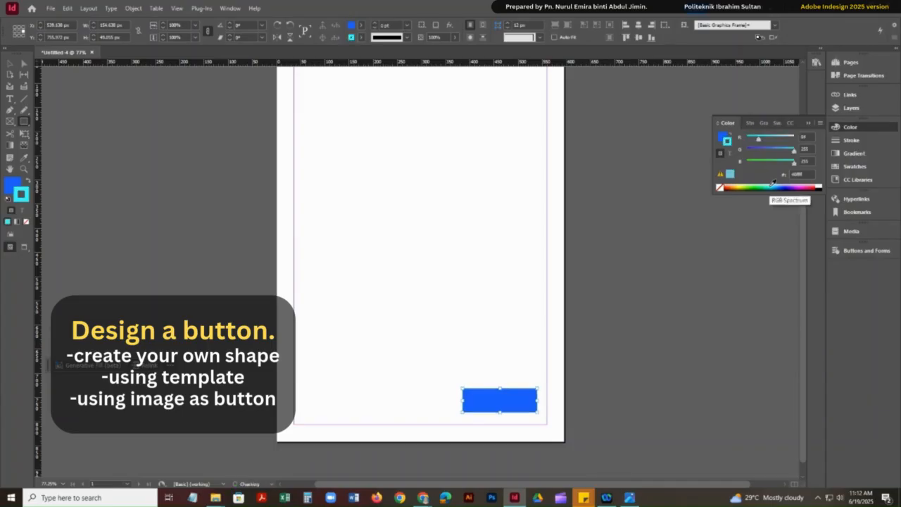
# Apply the Rounded corner shape to the blue rectangle with a corner size of 30 px.
pyautogui.click(539, 37)
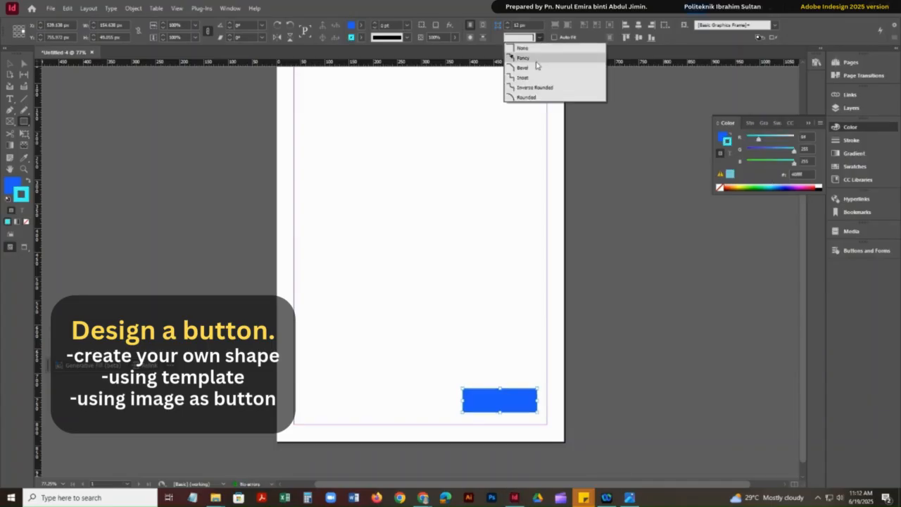
pyautogui.click(528, 97)
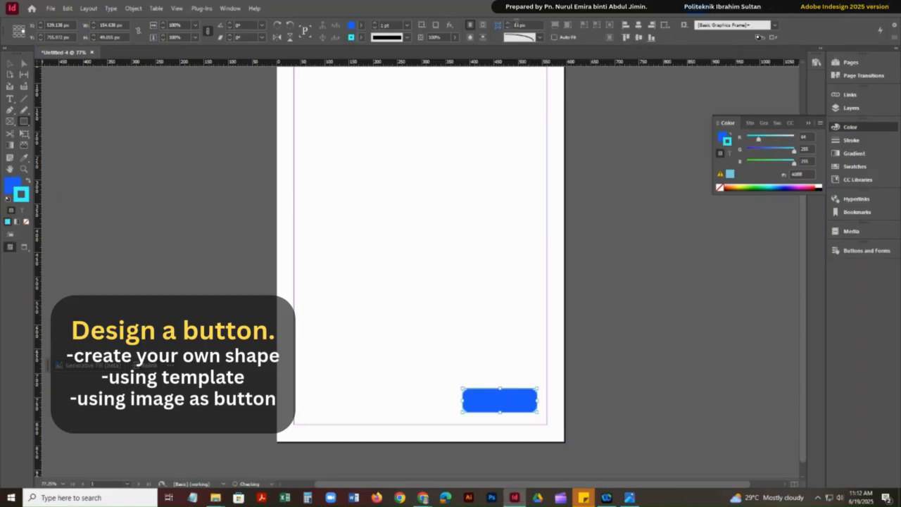
pyautogui.click(519, 24)
pyautogui.moveTo(530, 25); pyautogui.dragTo(515, 25)
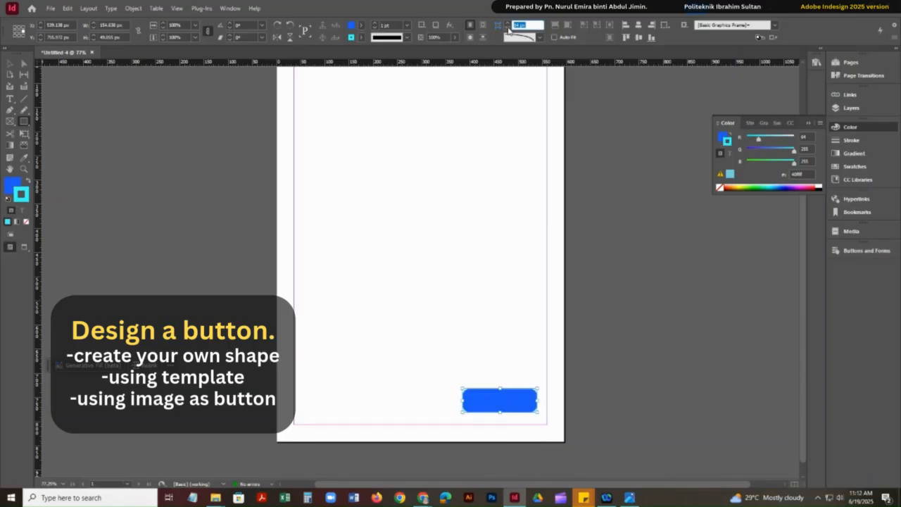
pyautogui.write('30')
pyautogui.press('Return')
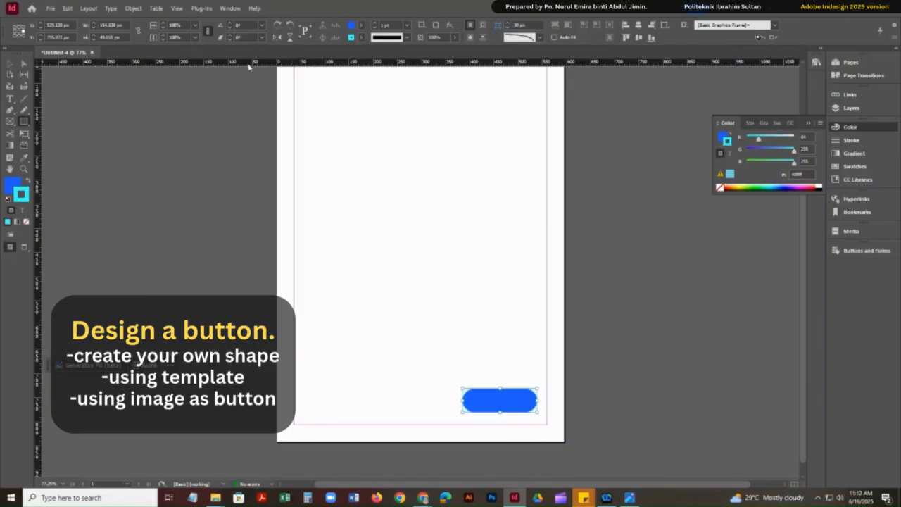
# Set the blue shape's cyan stroke weight to 4 pt.
pyautogui.click(847, 143)
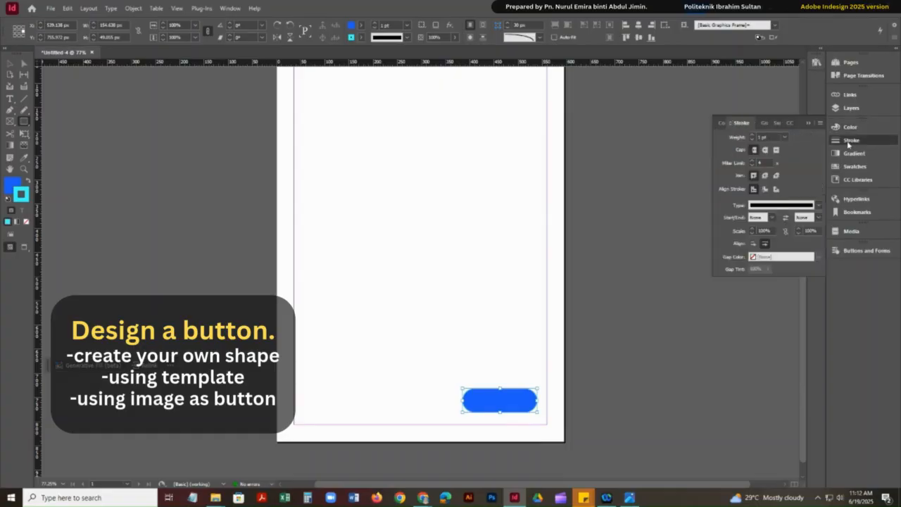
pyautogui.click(753, 136)
pyautogui.click(753, 136)
pyautogui.click(753, 136)
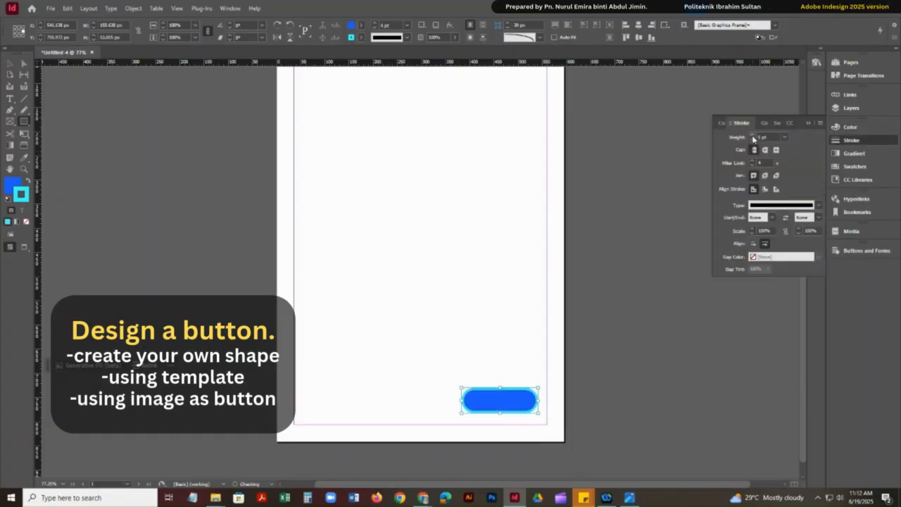
pyautogui.click(753, 136)
pyautogui.click(753, 137)
pyautogui.click(753, 140)
pyautogui.click(752, 140)
# Add a text frame about 123 by 37 px just above the blue shape containing NEXT PAGE.
pyautogui.click(10, 98)
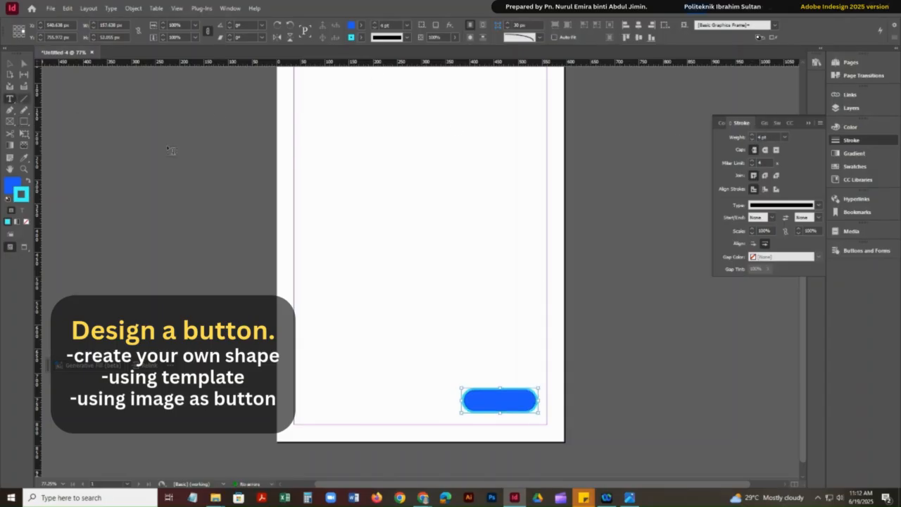
pyautogui.moveTo(468, 358); pyautogui.dragTo(527, 376)
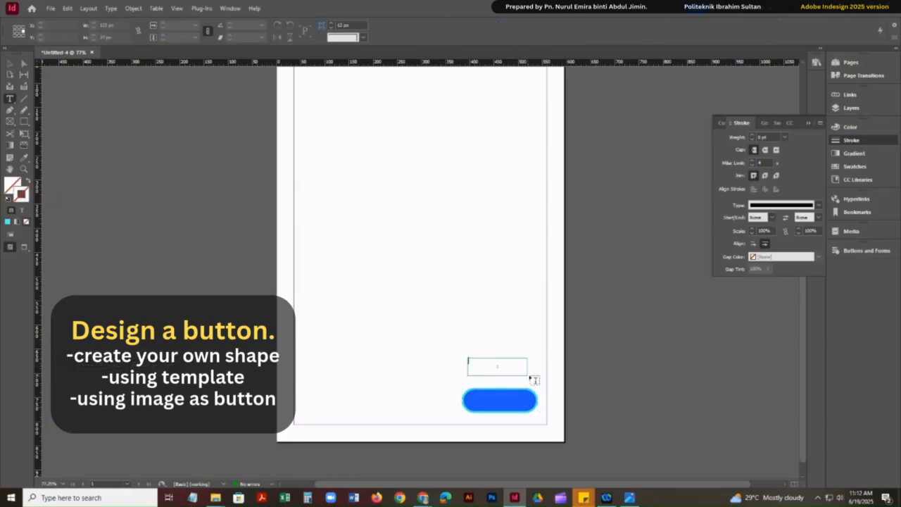
pyautogui.write('NEXT P')
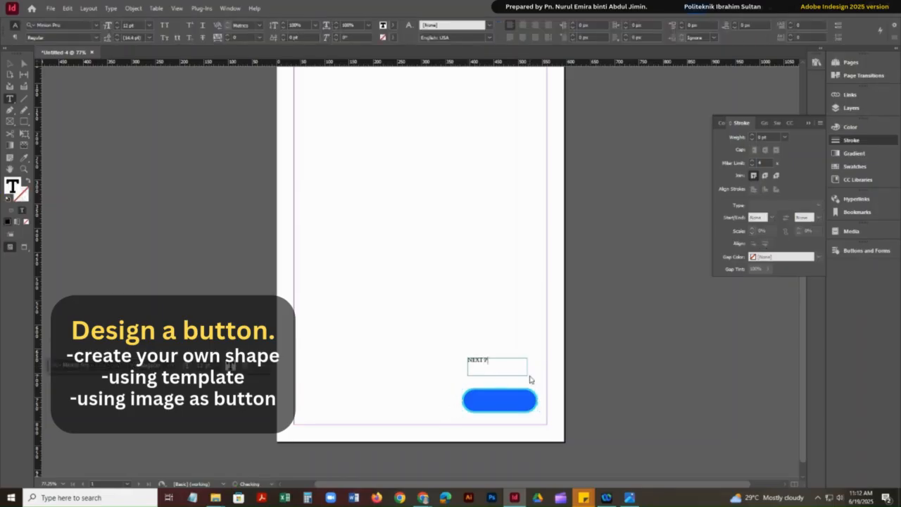
pyautogui.write('AGE')
# Change the font of the NEXT PAGE text to Franklin Gothic Heavy.
pyautogui.click(10, 63)
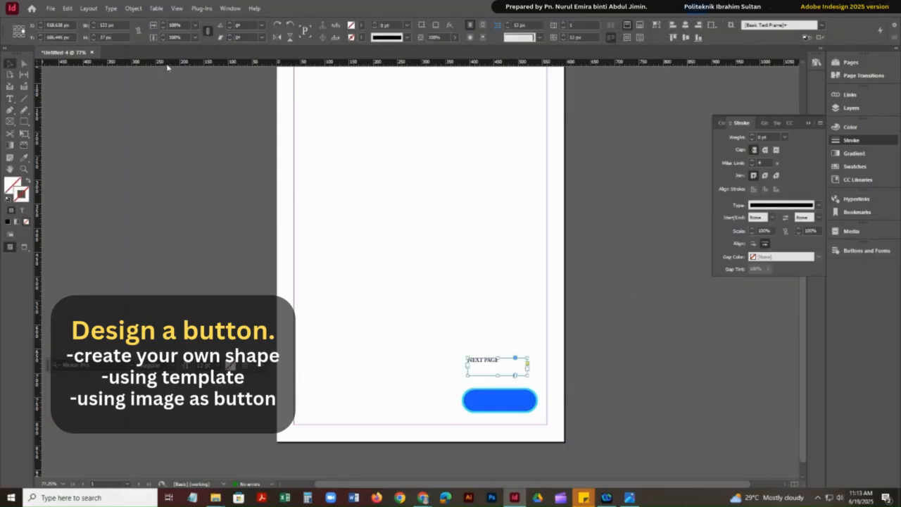
pyautogui.click(126, 367)
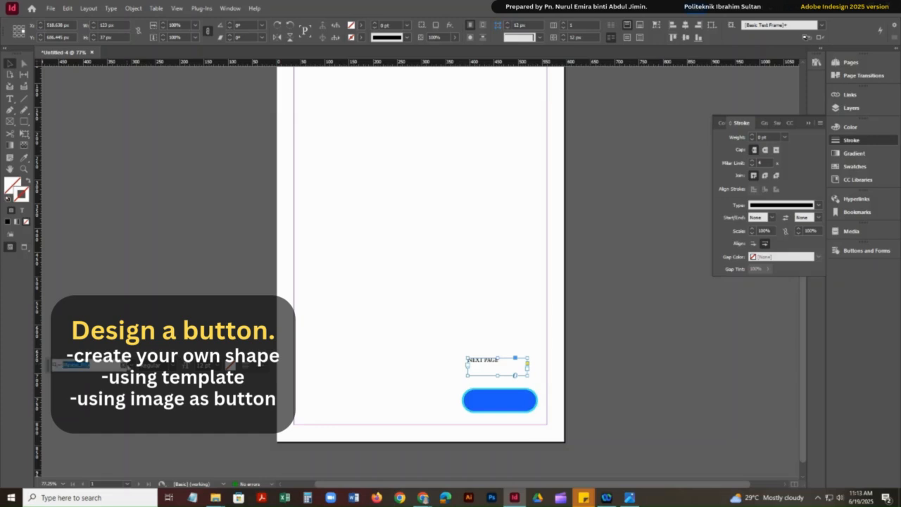
pyautogui.click(124, 365)
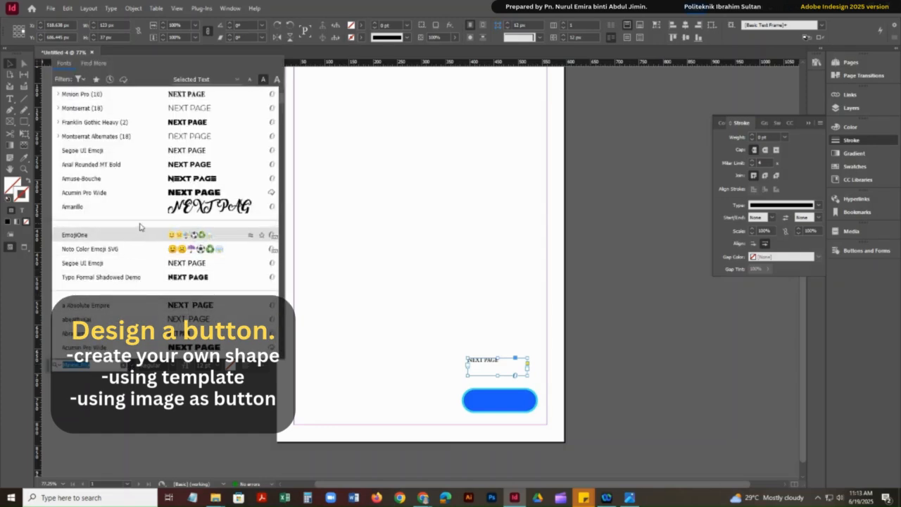
pyautogui.click(139, 123)
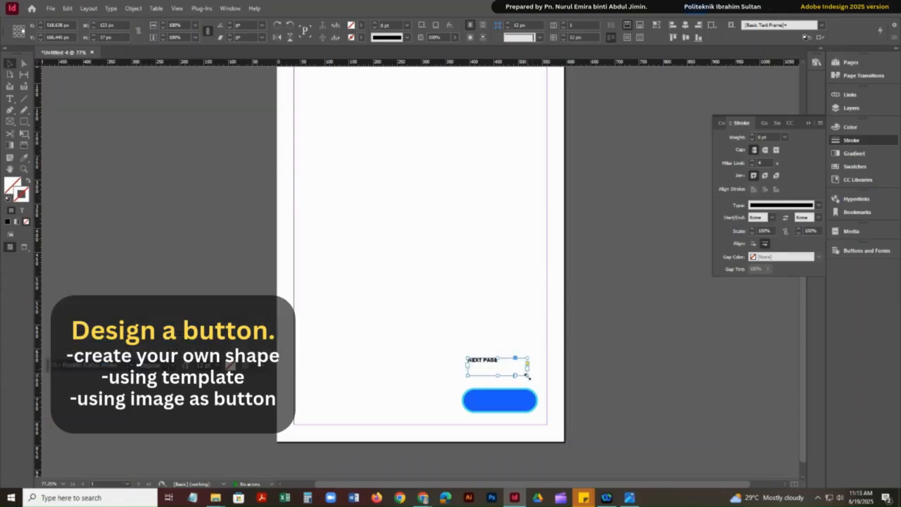
# Color the NEXT PAGE text RGB Cyan.
pyautogui.tripleClick(489, 359)
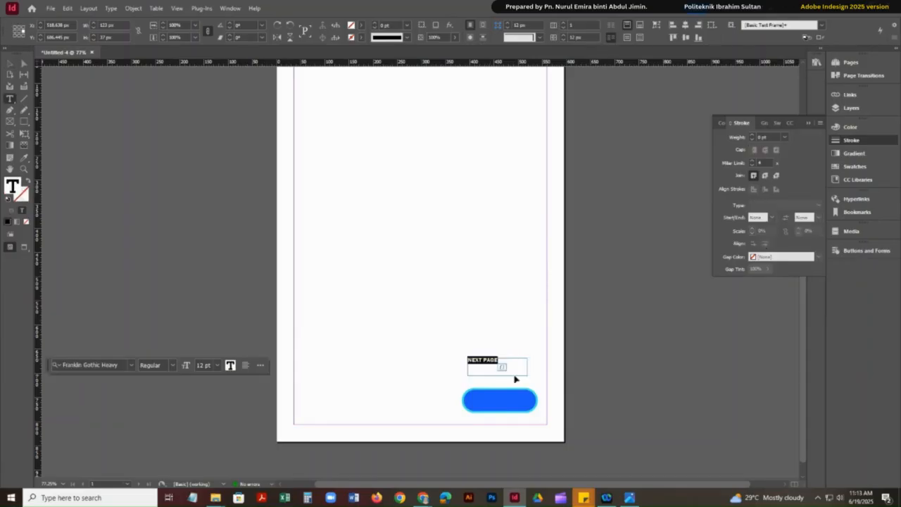
pyautogui.click(230, 365)
pyautogui.click(156, 302)
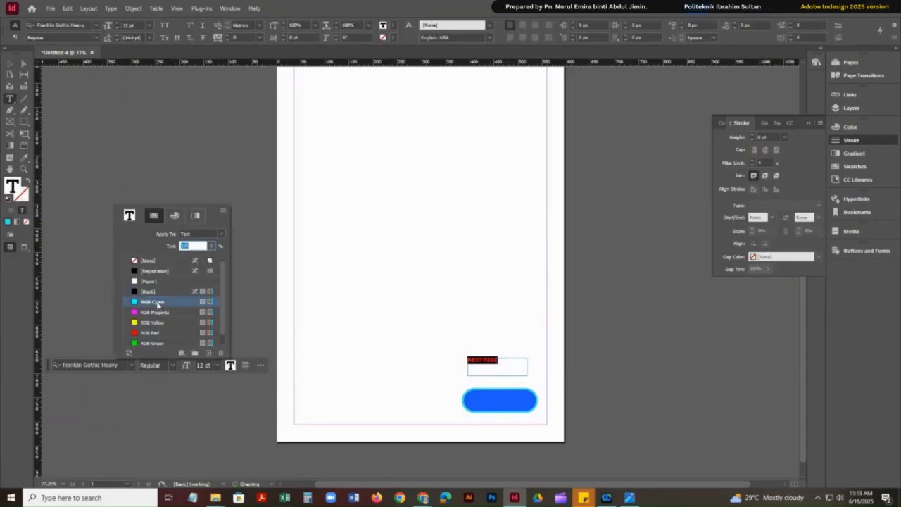
pyautogui.press('Return')
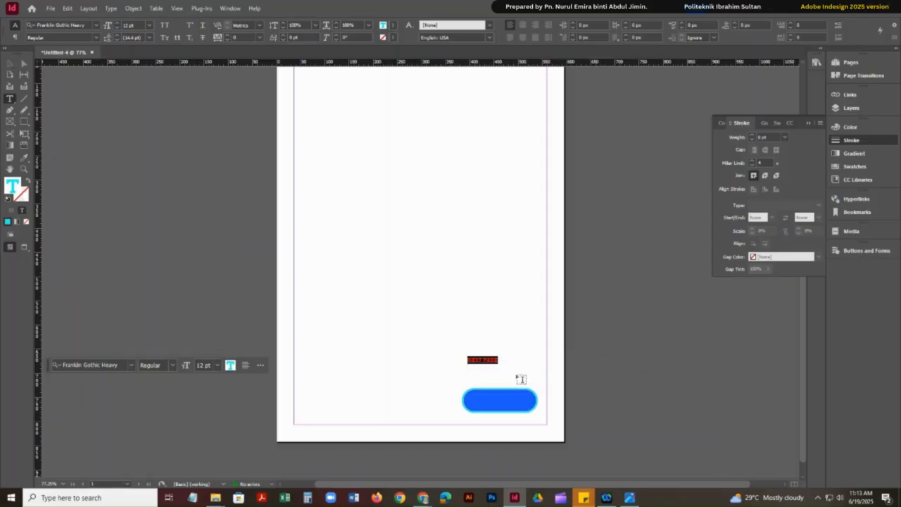
# Fit the frame to the NEXT PAGE text and place it at the center of the blue rounded shape.
pyautogui.click(10, 64)
pyautogui.moveTo(491, 361); pyautogui.dragTo(507, 402)
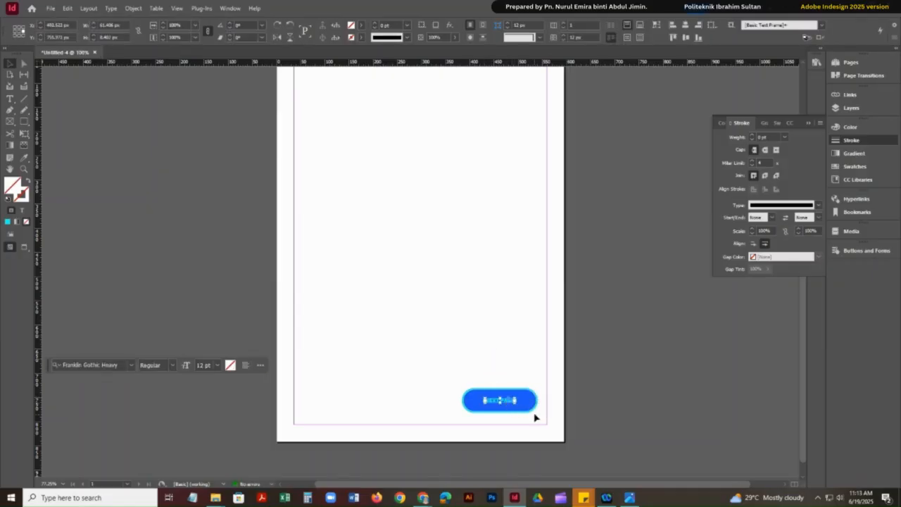
pyautogui.hotkey('ctrl', '=')
pyautogui.hscroll(-3, 483, 282)
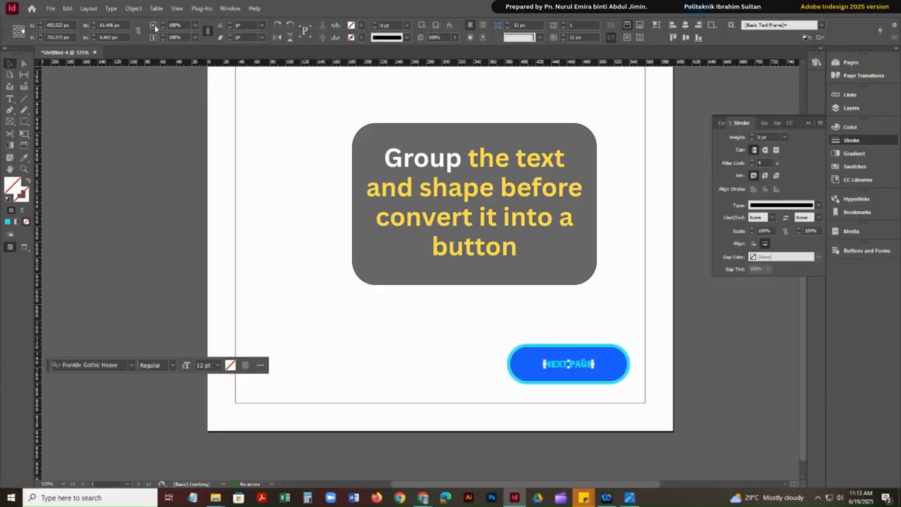
# Scale up the NEXT PAGE text frame on the blue shape in small increments.
pyautogui.hotkey('ctrl', '.')
pyautogui.hotkey('ctrl', '.')
pyautogui.hotkey('ctrl', '.')
pyautogui.hotkey('ctrl', '.')
pyautogui.hotkey('ctrl', '.')
pyautogui.hotkey('ctrl', '.')
pyautogui.hotkey('ctrl', '.')
pyautogui.hotkey('ctrl', '.')
pyautogui.hotkey('ctrl', '.')
pyautogui.hotkey('ctrl', '.')
pyautogui.hotkey('ctrl', '.')
pyautogui.hotkey('ctrl', '.')
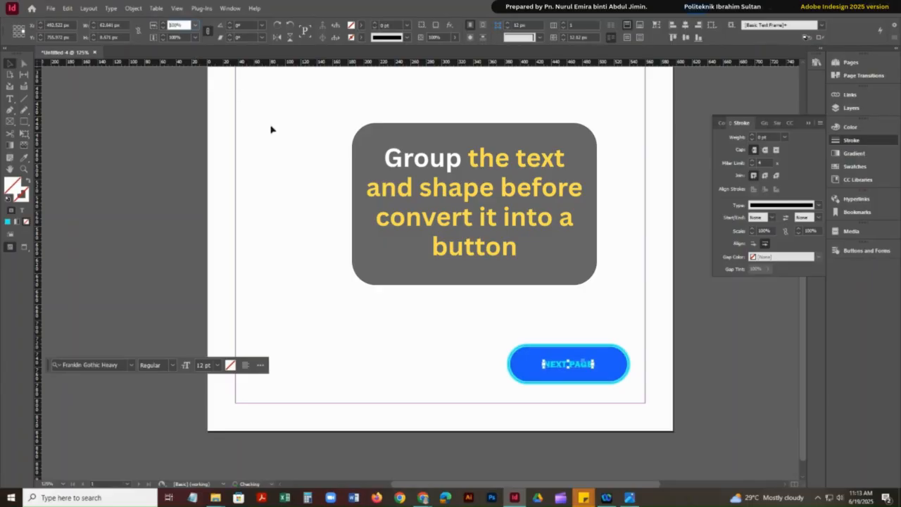
# Enlarge the NEXT PAGE text incrementally to about 19.3 pt.
pyautogui.hotkey('ctrl', '.')
pyautogui.hotkey('ctrl', '.')
pyautogui.hotkey('ctrl', '.')
pyautogui.hotkey('ctrl', '.')
pyautogui.hotkey('ctrl', '.')
pyautogui.hotkey('ctrl', '.')
pyautogui.hotkey('ctrl', '.')
pyautogui.hotkey('ctrl', '.')
pyautogui.hotkey('ctrl', '.')
pyautogui.hotkey('ctrl', '.')
pyautogui.hotkey('ctrl', '.')
pyautogui.hotkey('ctrl', '.')
pyautogui.hotkey('ctrl', '.')
pyautogui.hotkey('ctrl', '.')
pyautogui.hotkey('ctrl', '.')
pyautogui.hotkey('ctrl', '.')
pyautogui.hotkey('ctrl', '.')
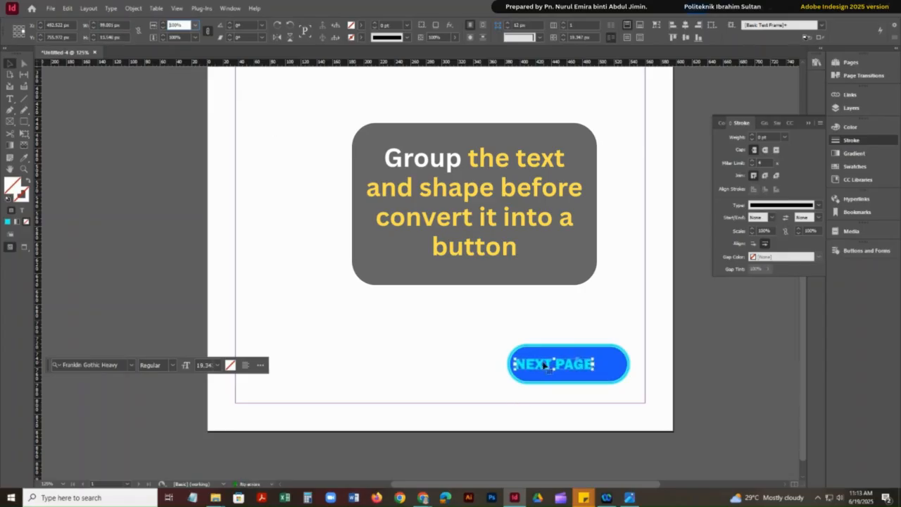
# Move the NEXT PAGE text to the middle of the blue rounded shape and align both on their horizontal centers.
pyautogui.moveTo(549, 366); pyautogui.dragTo(569, 366)
pyautogui.moveTo(542, 327); pyautogui.dragTo(581, 387)
pyautogui.click(634, 25)
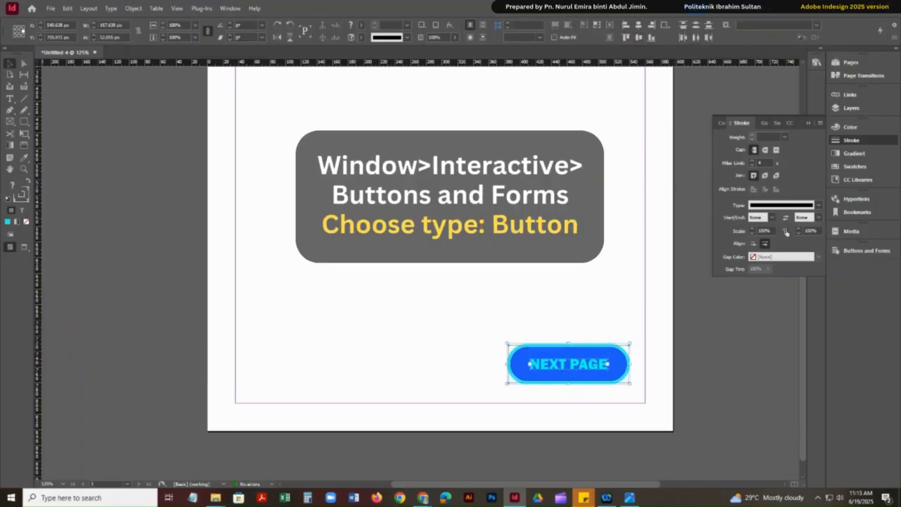
# Convert the selected NEXT PAGE text and blue shape into an interactive object of type Button.
pyautogui.click(848, 252)
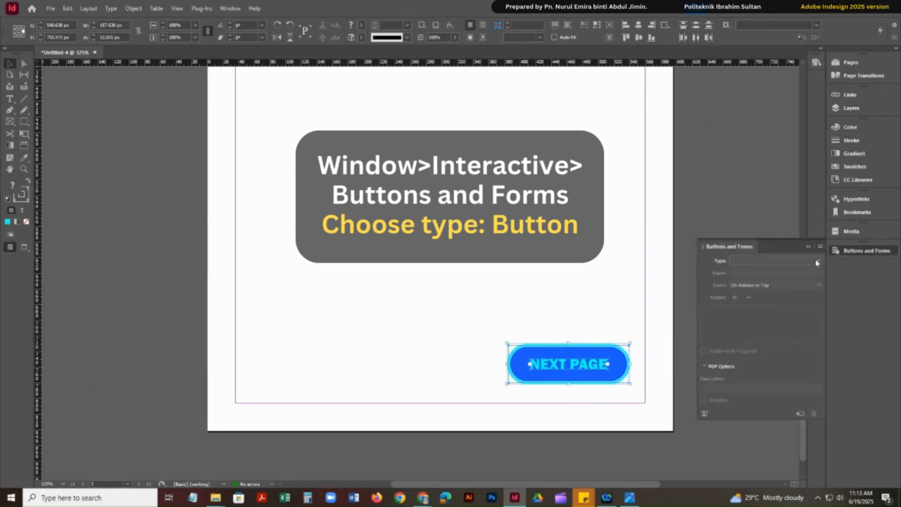
pyautogui.click(816, 260)
pyautogui.click(811, 271)
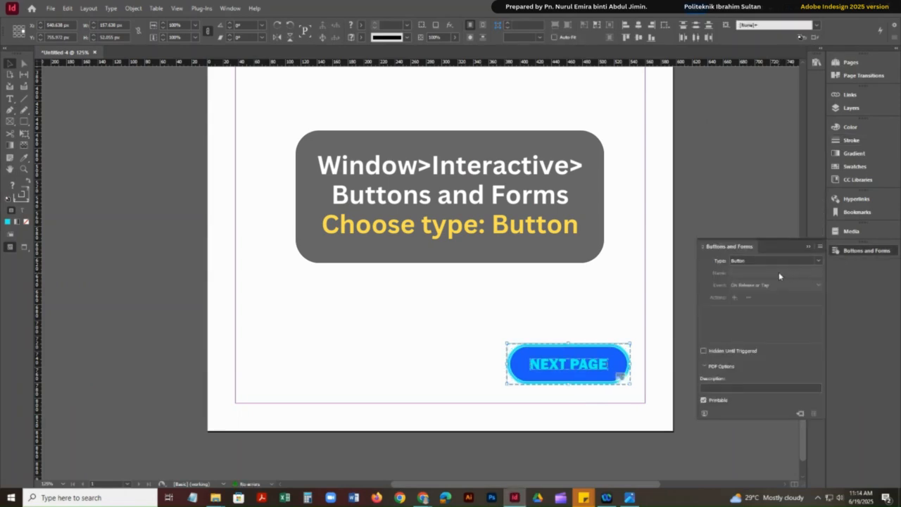
pyautogui.click(791, 262)
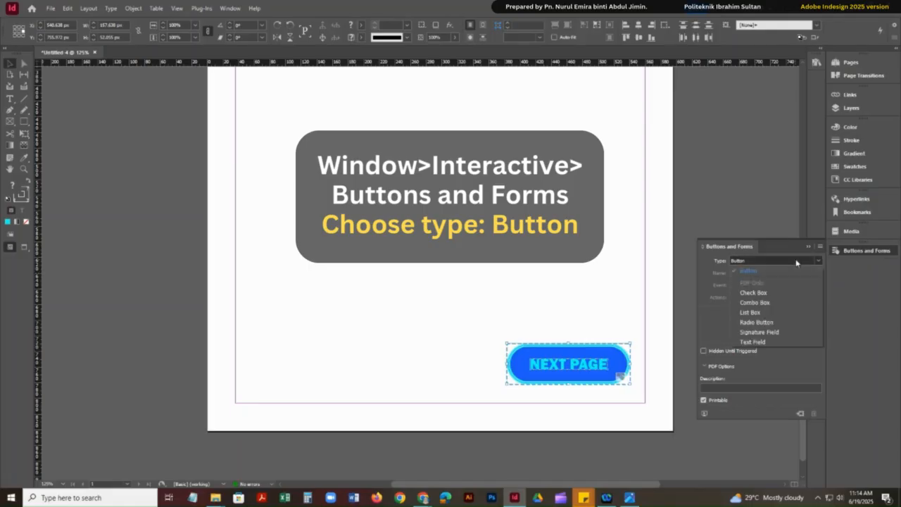
pyautogui.click(740, 268)
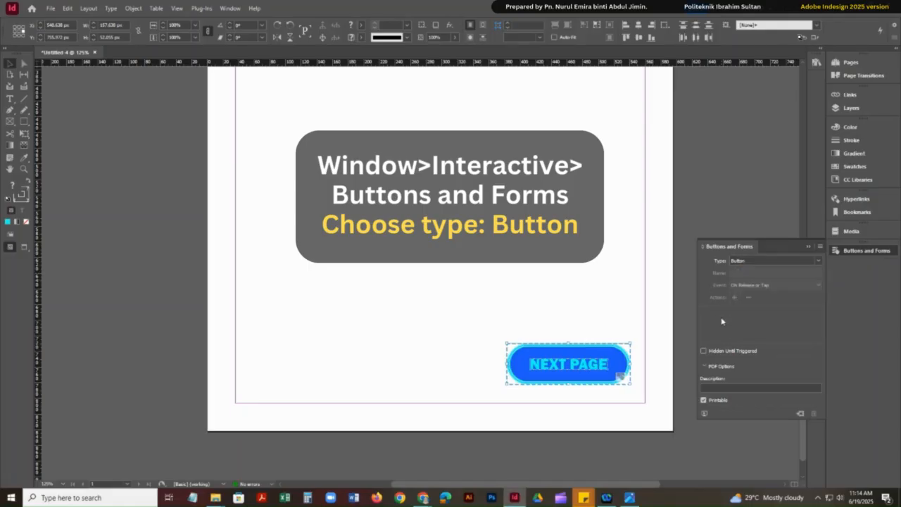
# Rename the NEXT PAGE button as Next Page.
pyautogui.click(607, 357)
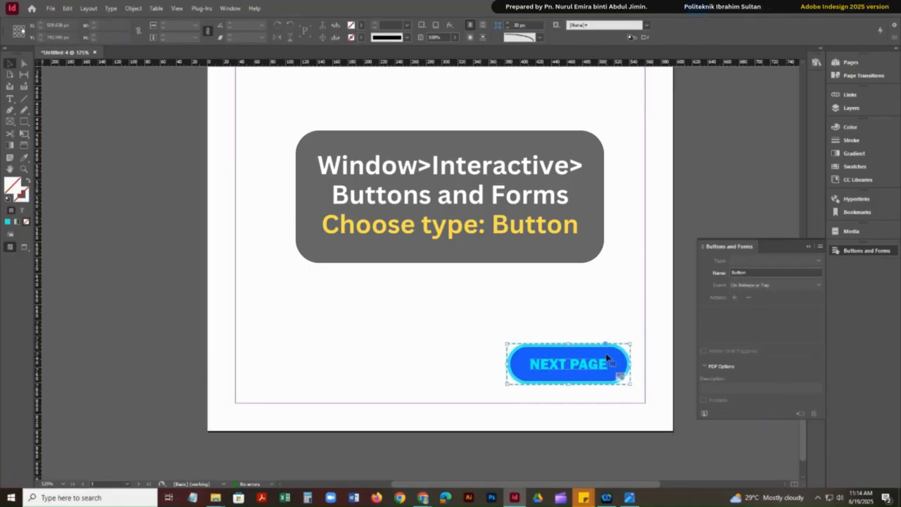
pyautogui.moveTo(759, 272); pyautogui.dragTo(710, 273)
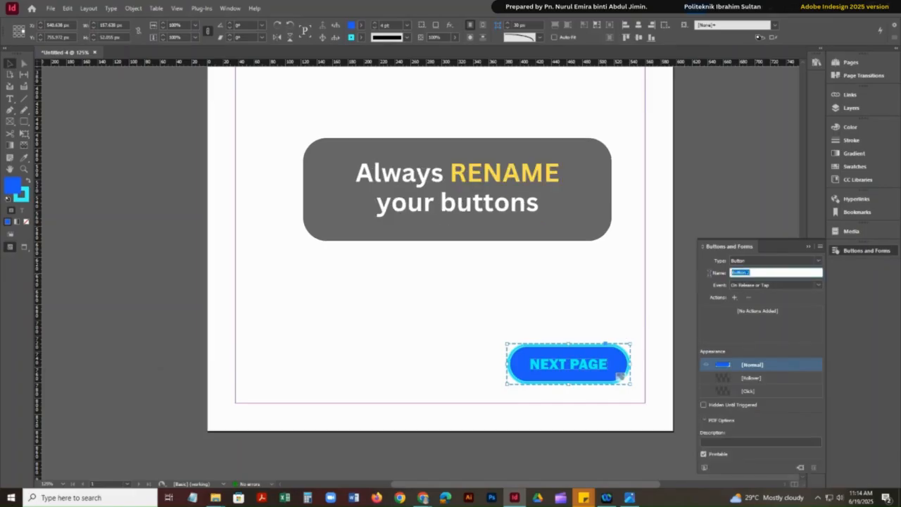
pyautogui.write('Next Page')
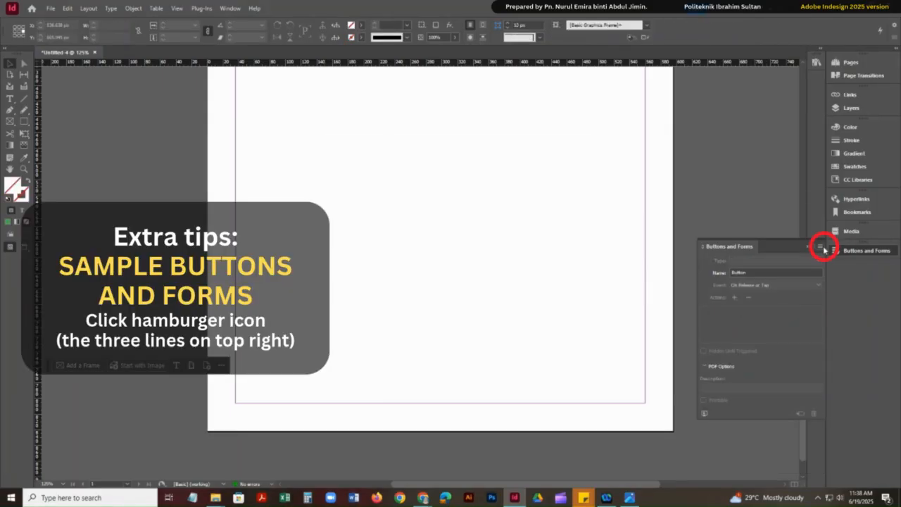
# Browse the Sample Buttons And Forms library and place the blue sample button 103 on the page.
pyautogui.click(821, 247)
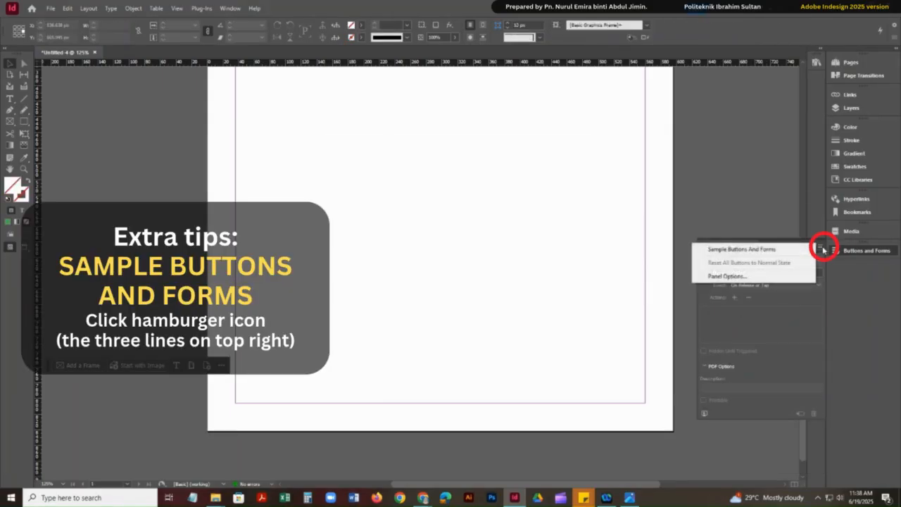
pyautogui.click(749, 257)
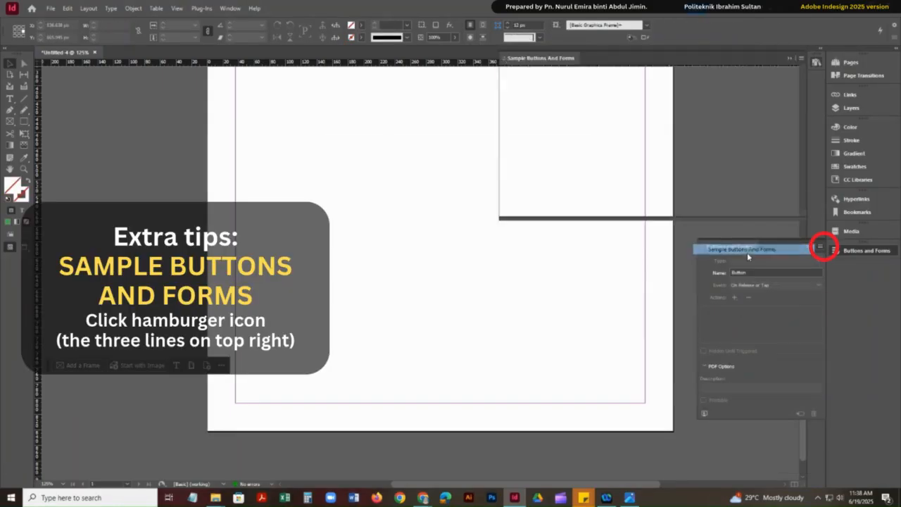
pyautogui.scroll(3, 620, 141)
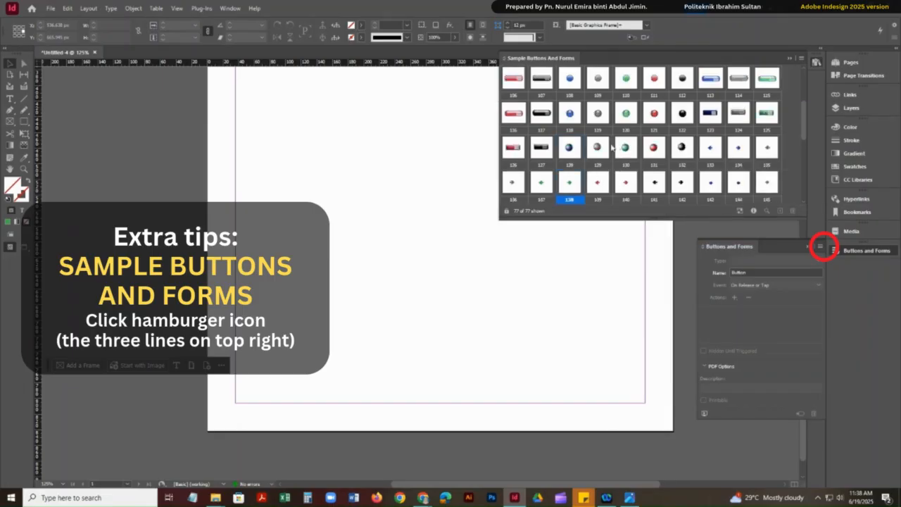
pyautogui.scroll(1, 581, 126)
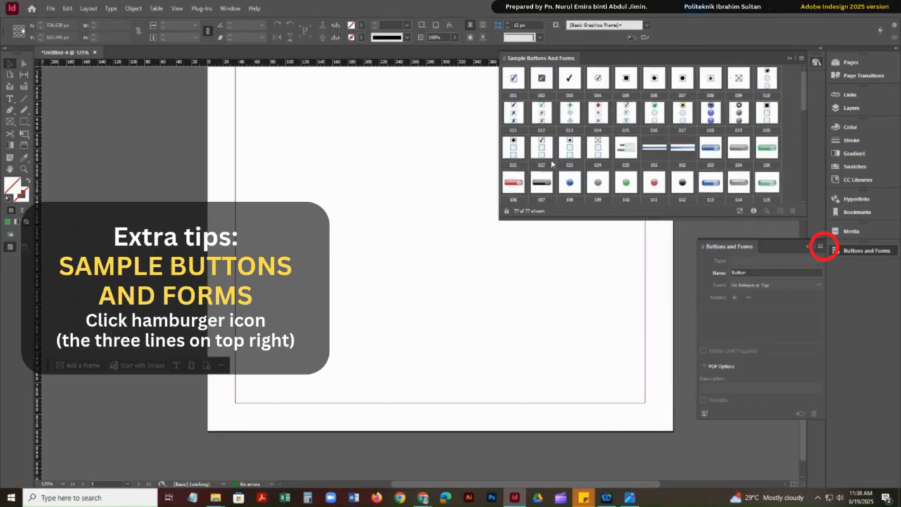
pyautogui.scroll(-1, 669, 157)
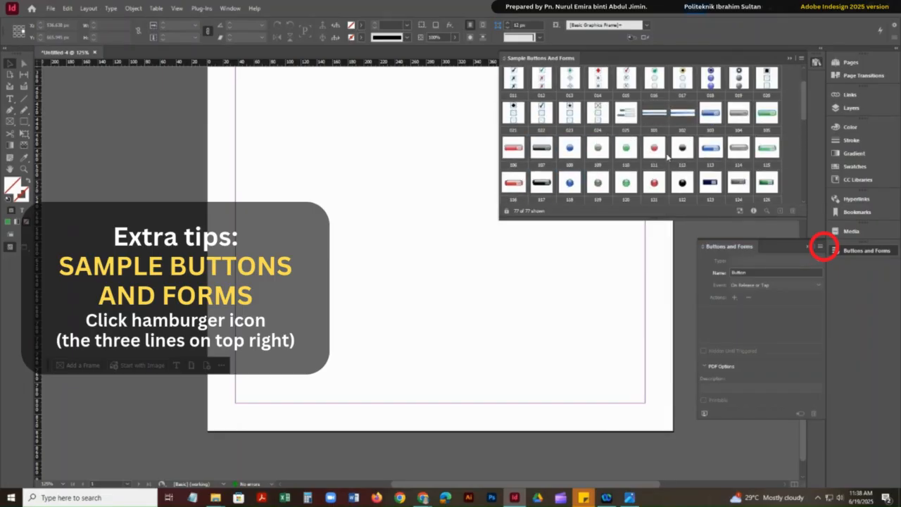
pyautogui.click(708, 121)
pyautogui.moveTo(709, 121); pyautogui.dragTo(553, 282)
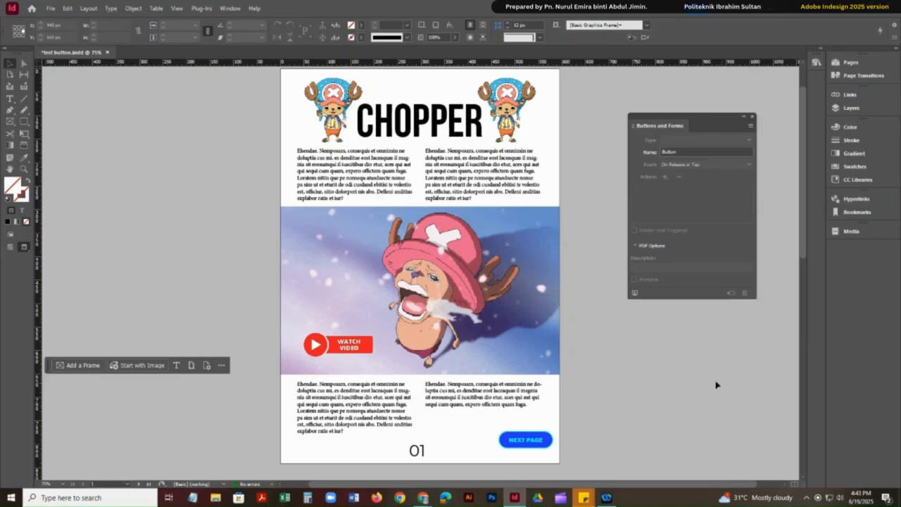
# Examine the names assigned to the NEXT PAGE and WATCH VIDEO buttons on page 01 of the test button document.
pyautogui.click(549, 447)
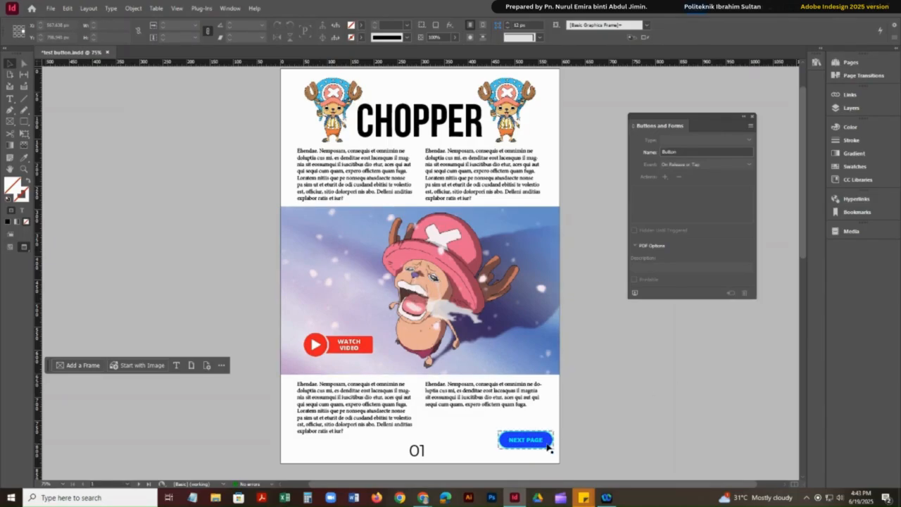
pyautogui.click(549, 447)
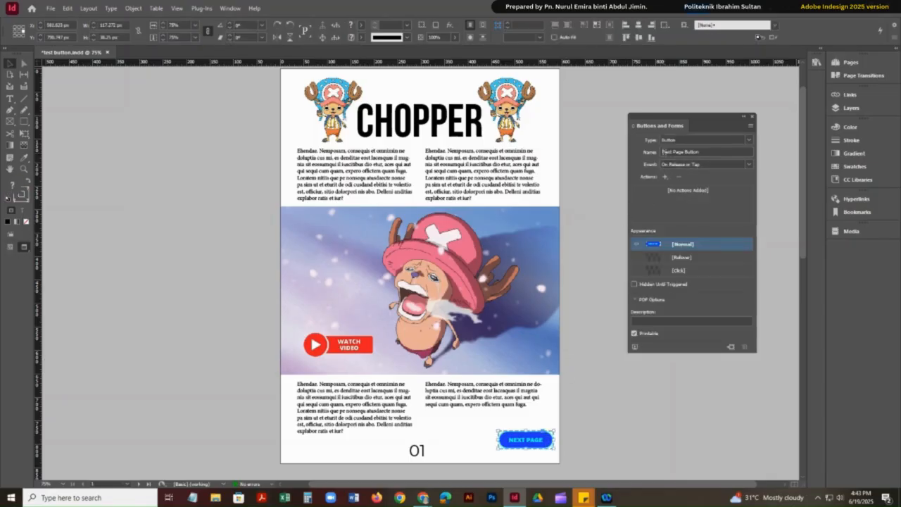
pyautogui.moveTo(663, 152); pyautogui.dragTo(706, 152)
pyautogui.click(708, 152)
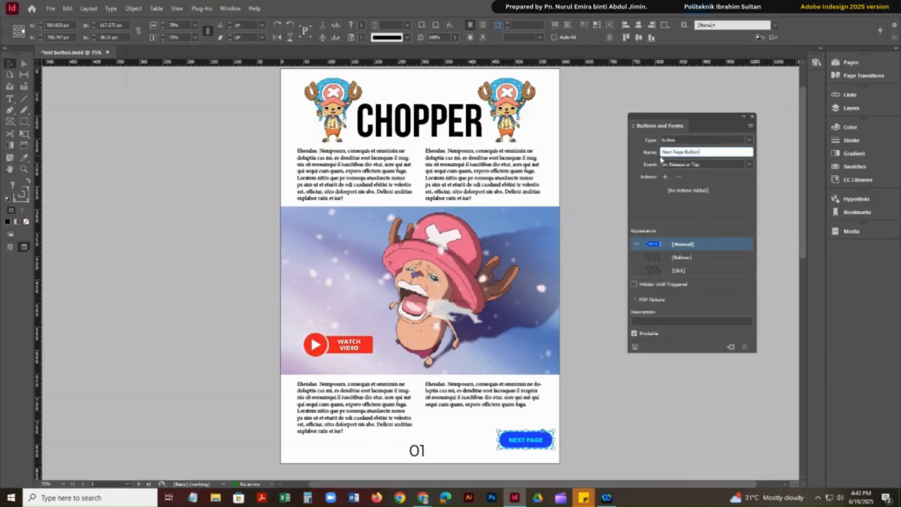
pyautogui.click(368, 348)
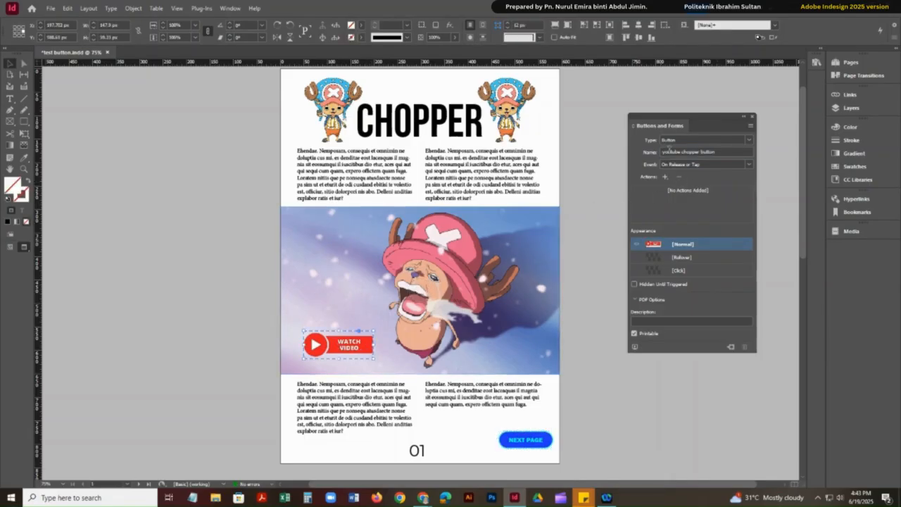
pyautogui.moveTo(716, 151); pyautogui.dragTo(657, 152)
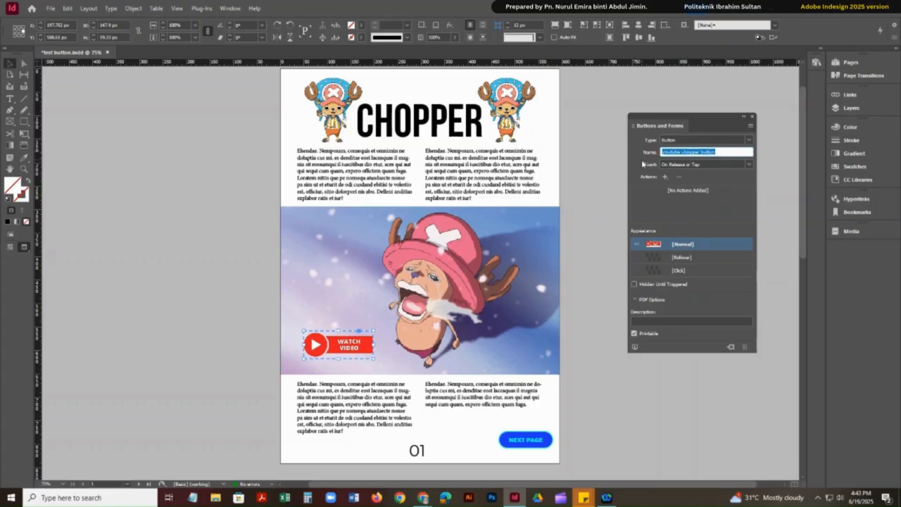
# Check the names assigned to the black circle button and the sleeping Zoro illustration button on page 02.
pyautogui.scroll(-7, 590, 227)
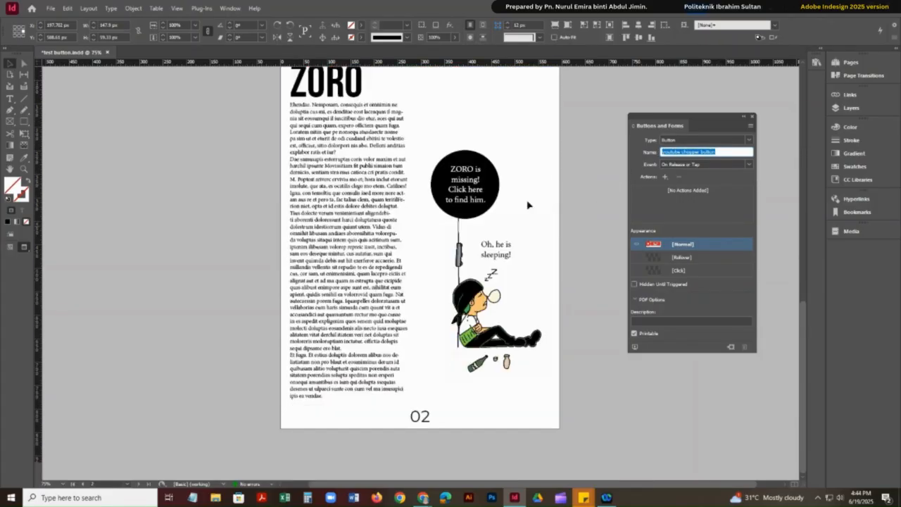
pyautogui.click(497, 188)
pyautogui.moveTo(714, 151); pyautogui.dragTo(662, 152)
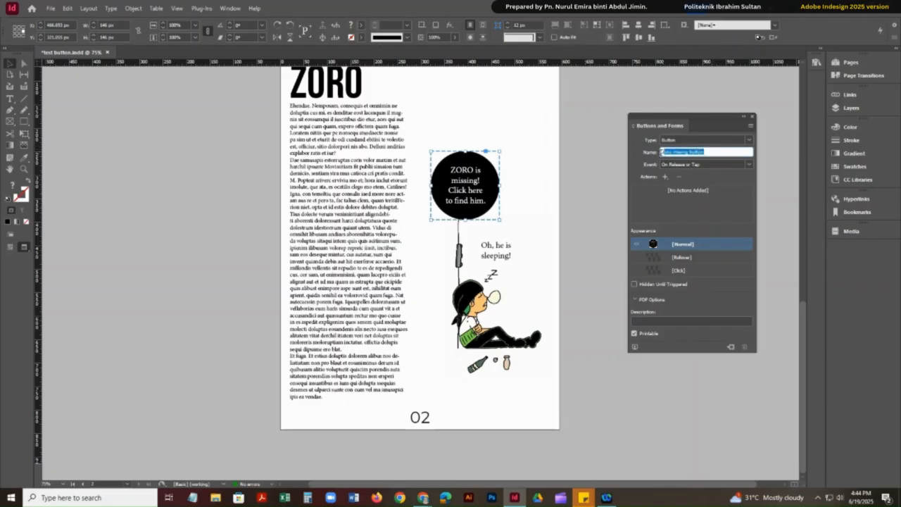
pyautogui.click(507, 286)
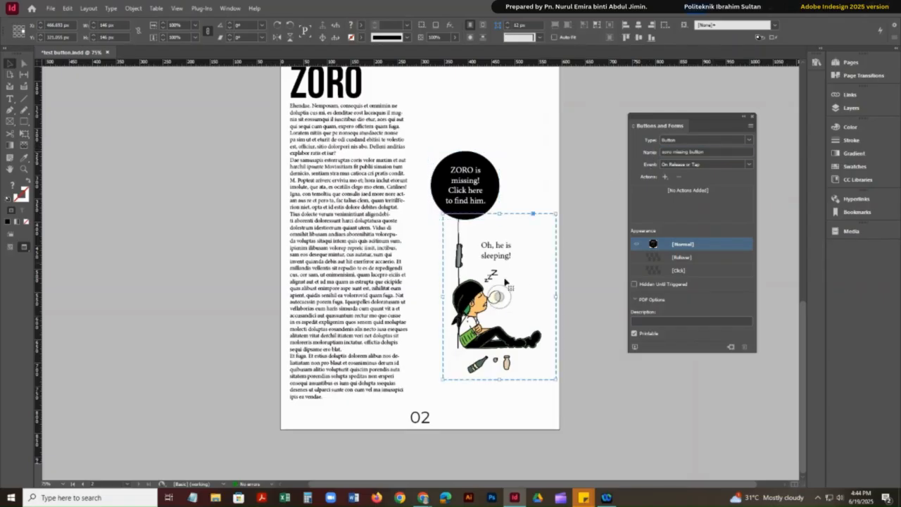
pyautogui.moveTo(704, 151); pyautogui.dragTo(675, 151)
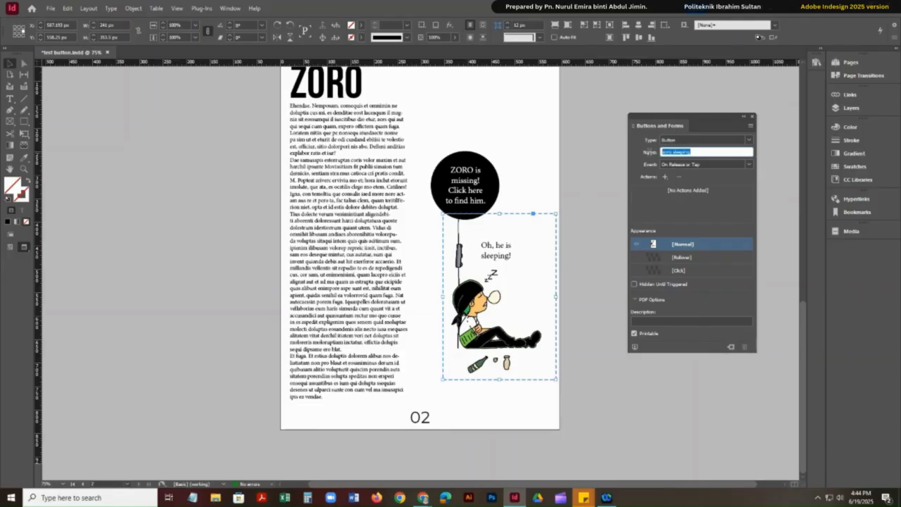
pyautogui.click(705, 152)
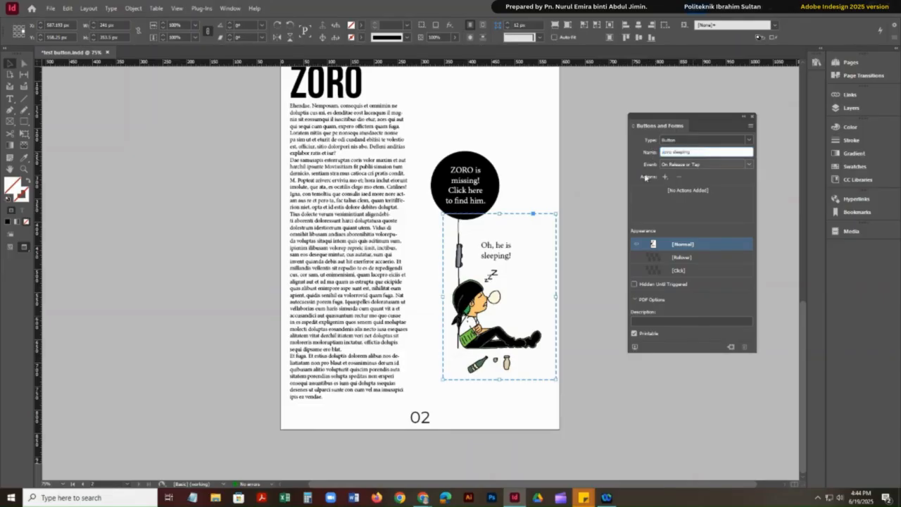
pyautogui.click(574, 251)
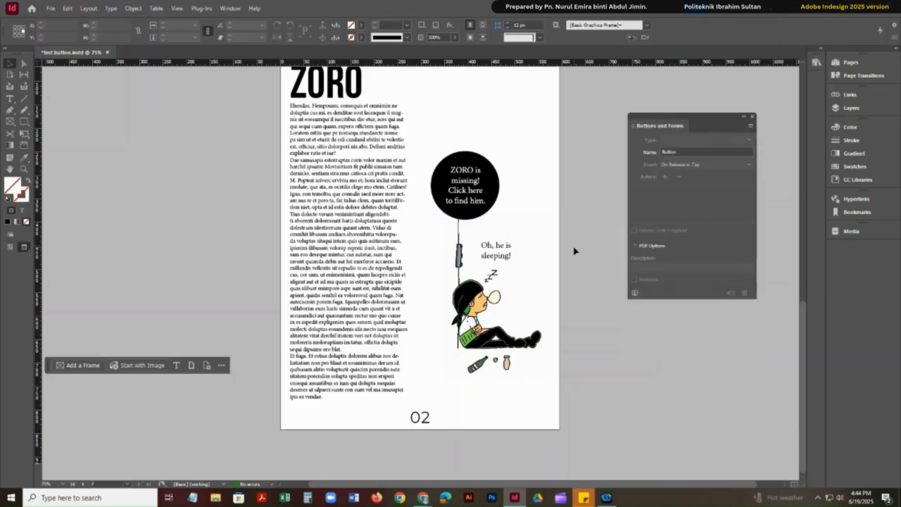
# Review the event and action options for the NEXT PAGE button on page 01 and add a Go To Next Page action.
pyautogui.scroll(5, 574, 251)
pyautogui.scroll(5, 574, 251)
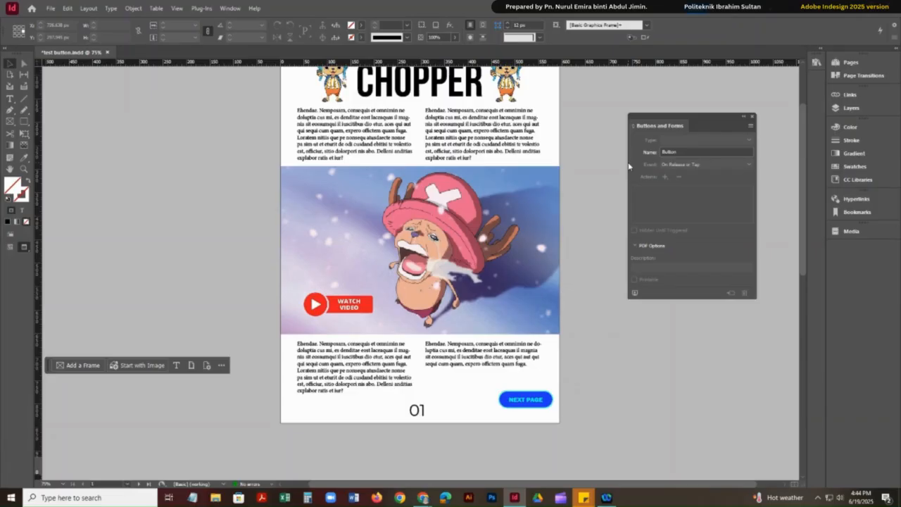
pyautogui.click(549, 400)
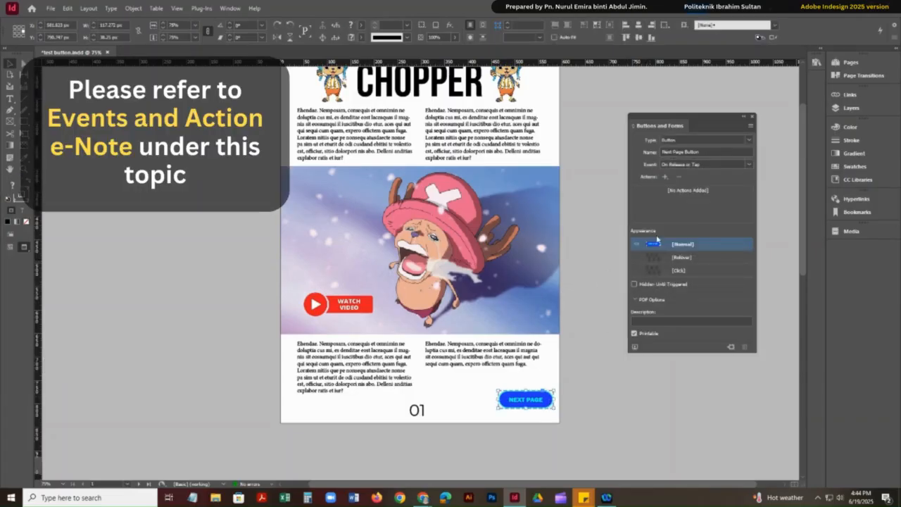
pyautogui.click(749, 164)
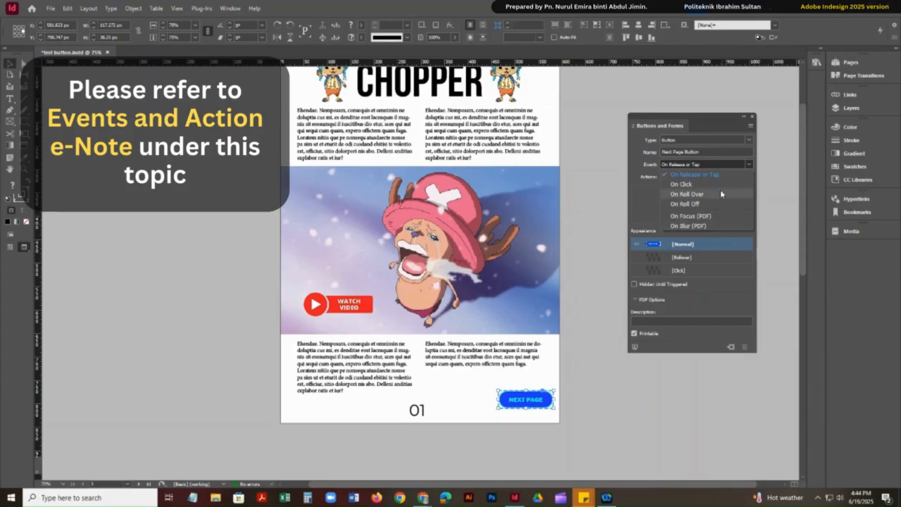
pyautogui.click(656, 184)
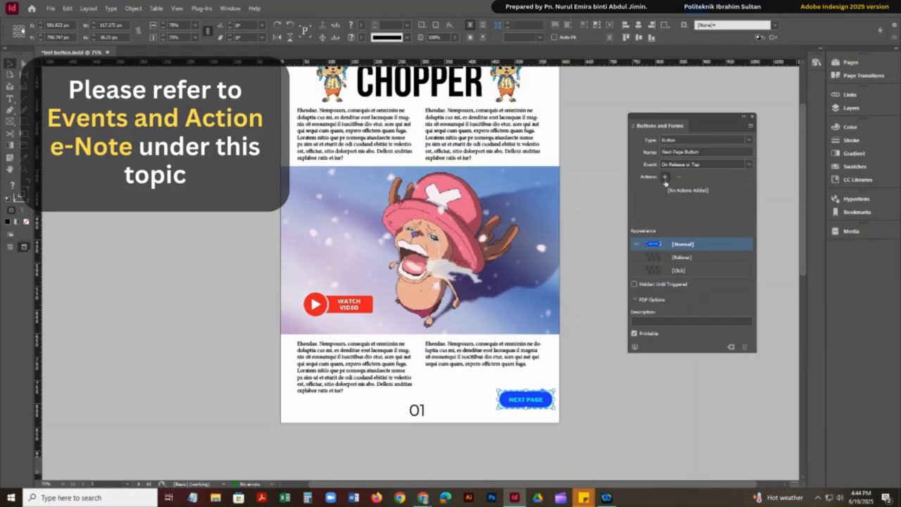
pyautogui.click(665, 178)
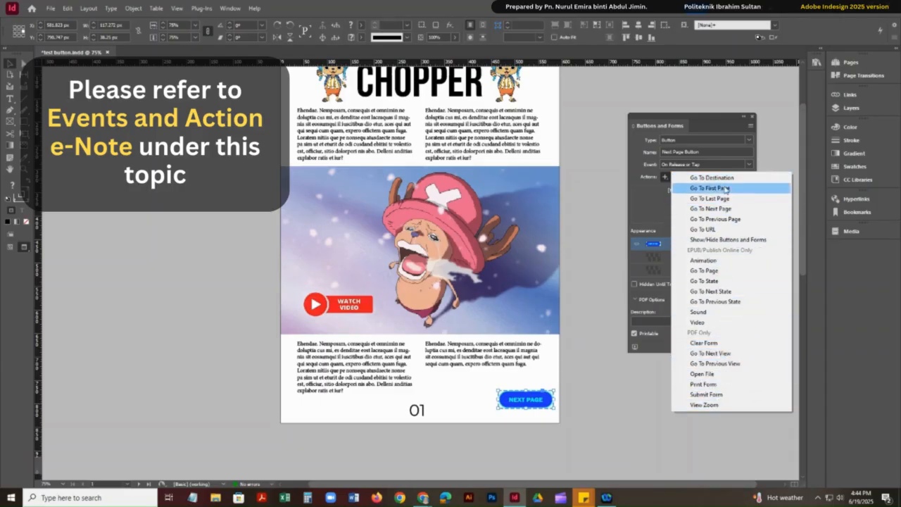
pyautogui.click(638, 205)
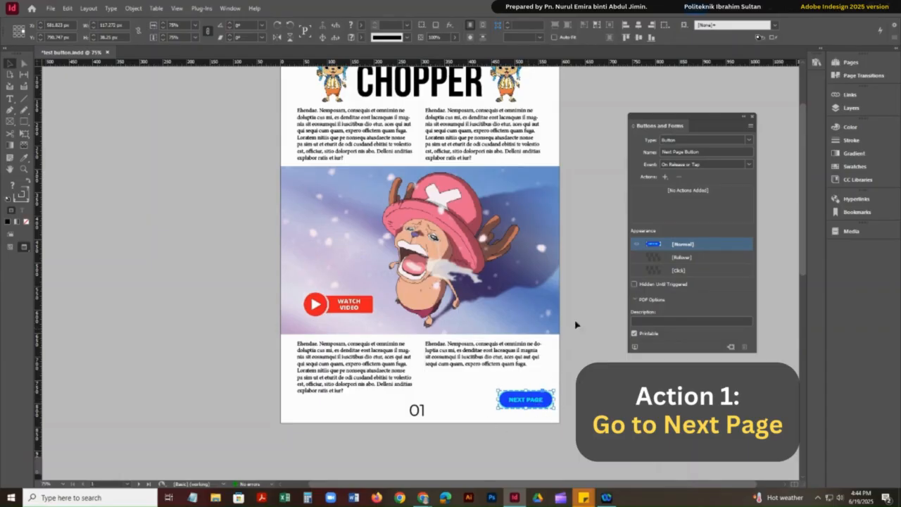
pyautogui.click(665, 177)
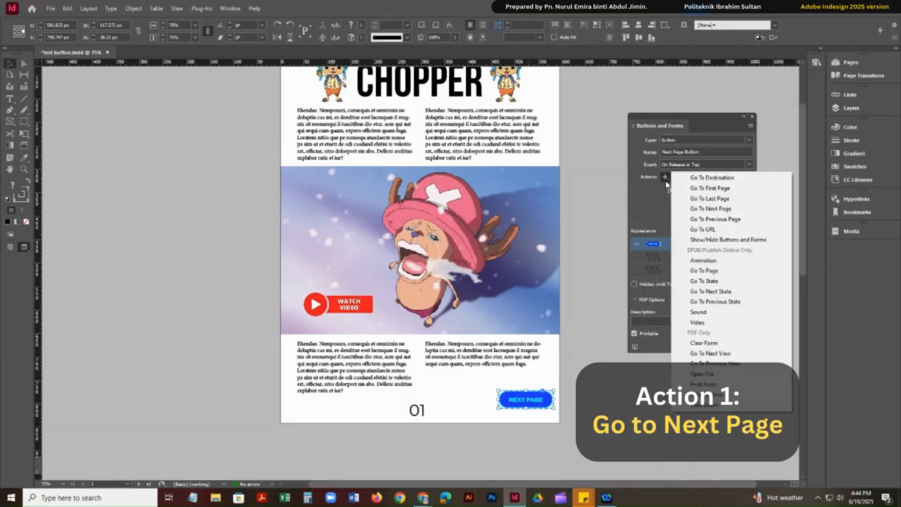
pyautogui.click(723, 209)
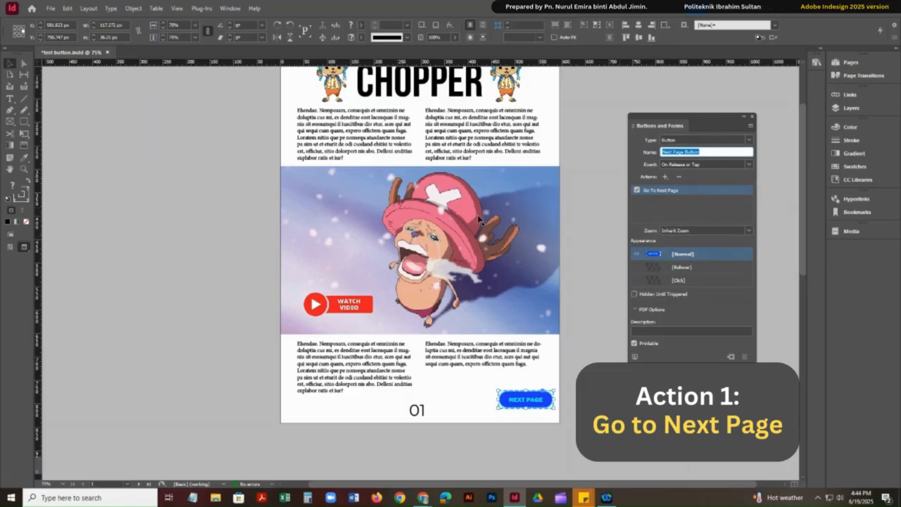
# Add a Go To URL action to the WATCH VIDEO button on page 01.
pyautogui.click(358, 308)
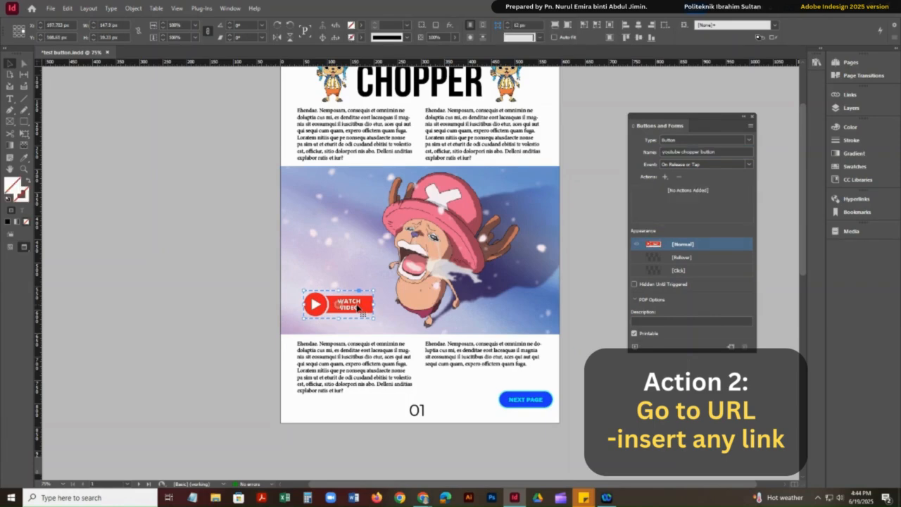
pyautogui.click(664, 178)
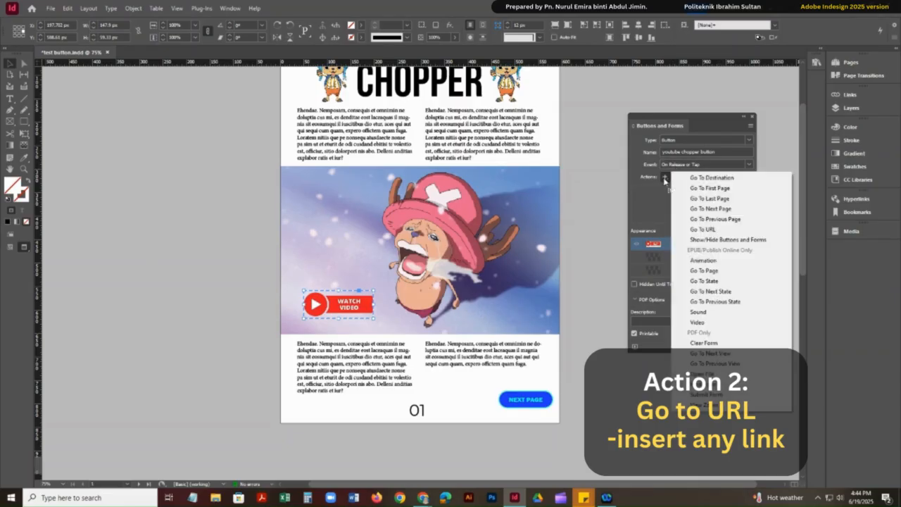
pyautogui.click(701, 230)
pyautogui.click(701, 231)
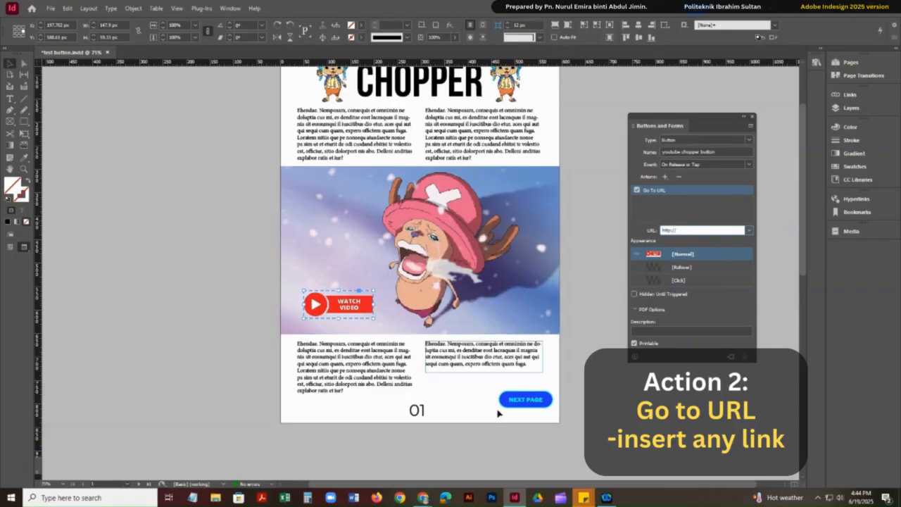
# In a new Chrome window, search YouTube for "chopper crying" and open the video with that title.
pyautogui.click(423, 498)
pyautogui.rightClick(423, 498)
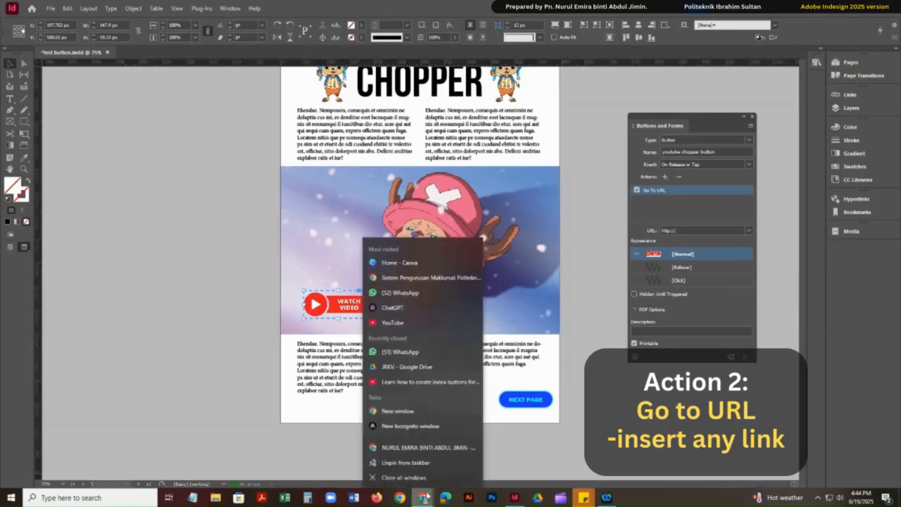
pyautogui.click(407, 412)
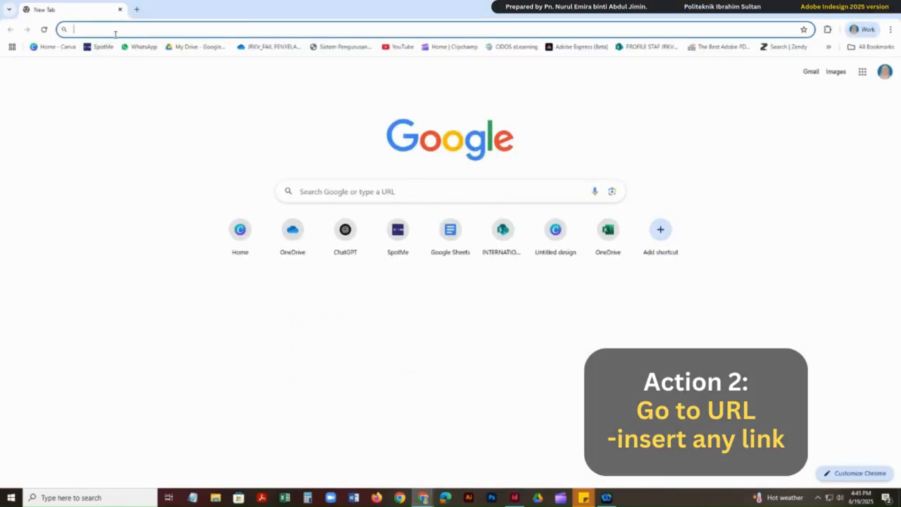
pyautogui.click(403, 47)
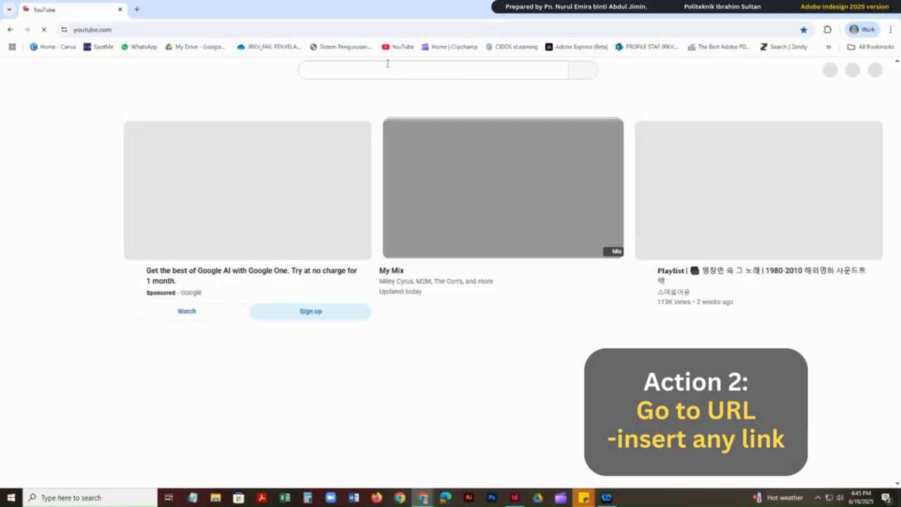
pyautogui.click(386, 69)
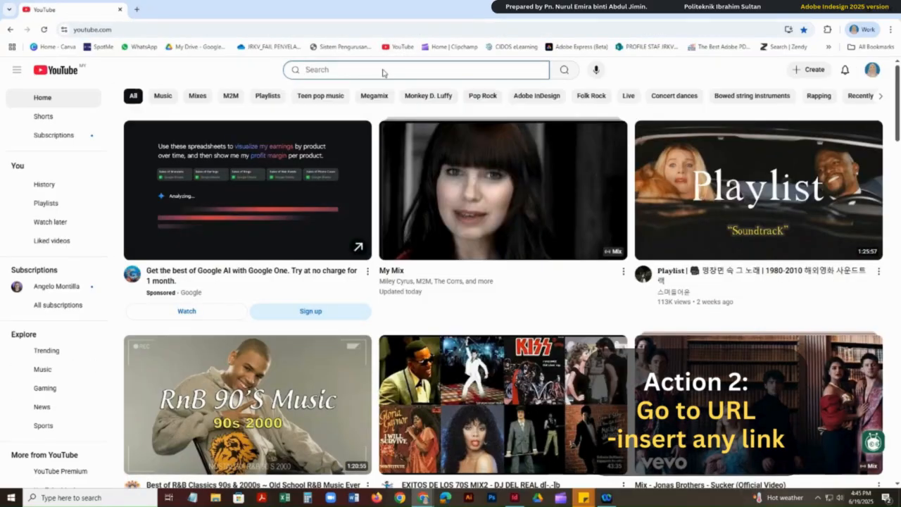
pyautogui.write('chopper')
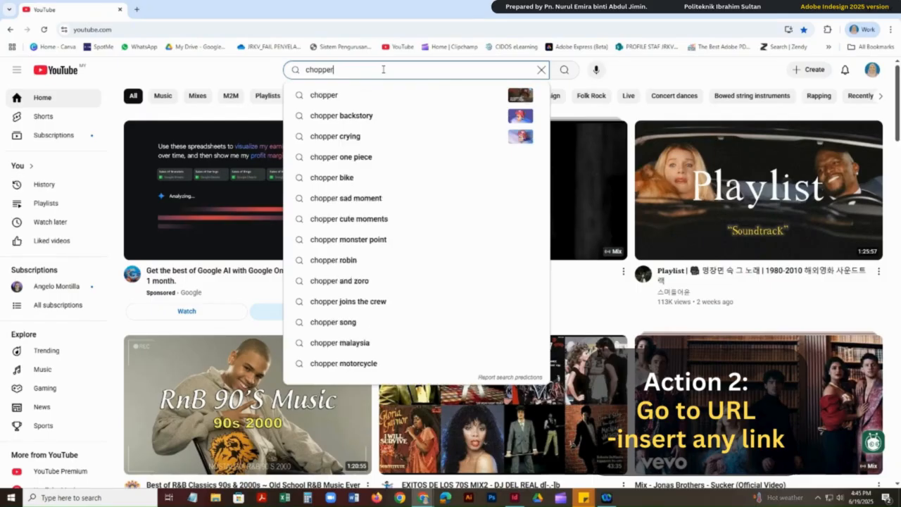
pyautogui.write(' crying')
pyautogui.press('Return')
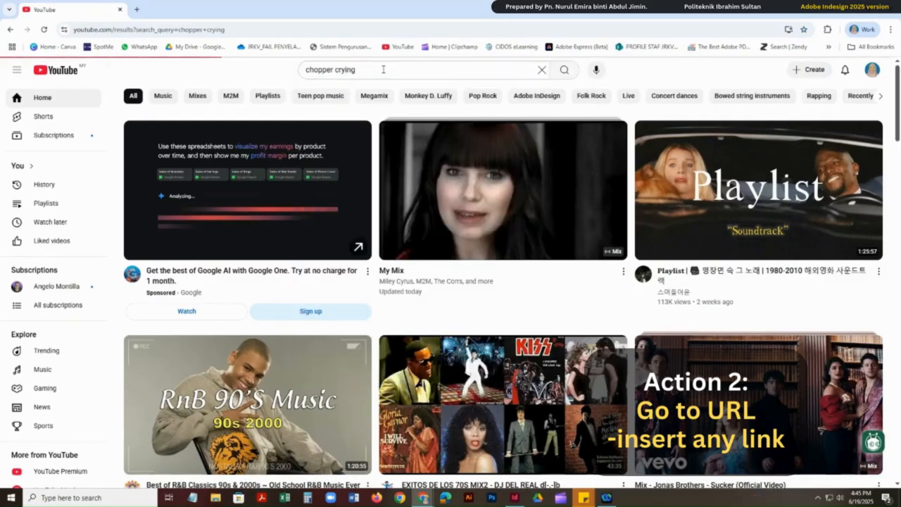
pyautogui.click(386, 184)
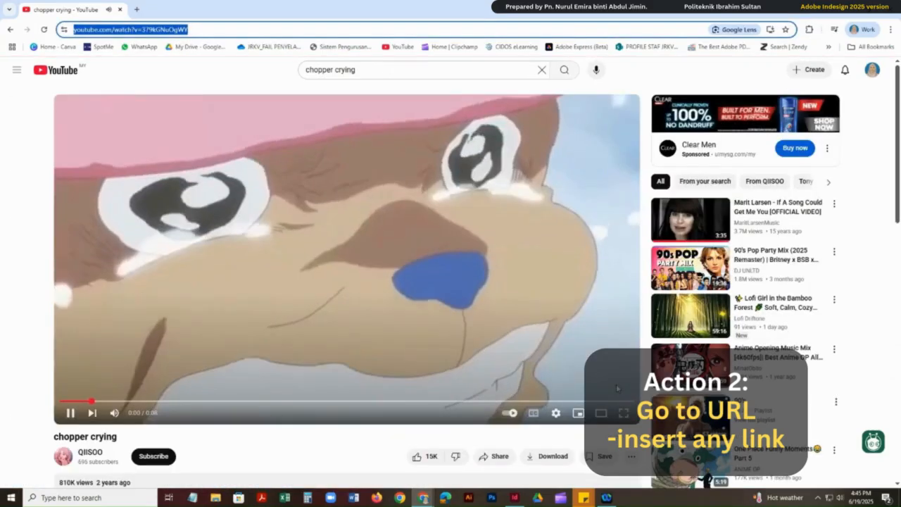
# Copy the video's full web address and enter it in InDesign as the URL of the WATCH VIDEO button's action.
pyautogui.click(228, 28)
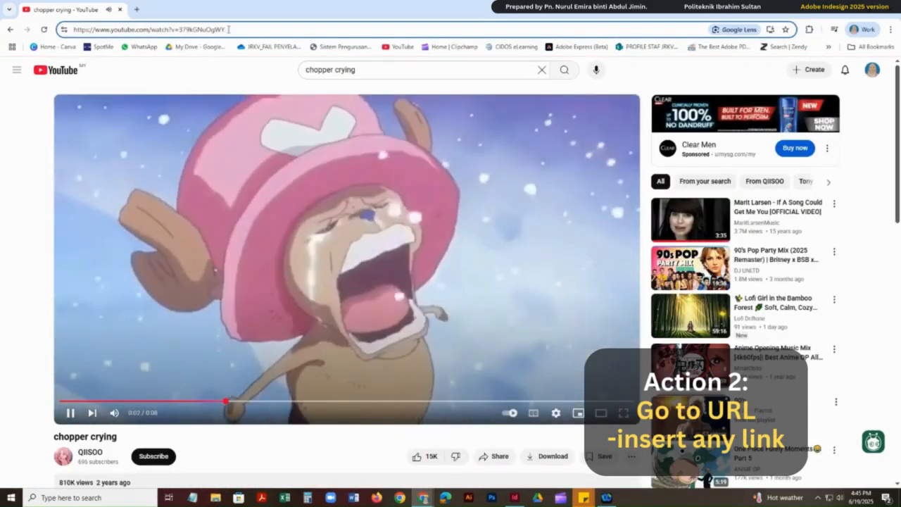
pyautogui.moveTo(228, 29); pyautogui.dragTo(72, 30)
pyautogui.rightClick(117, 31)
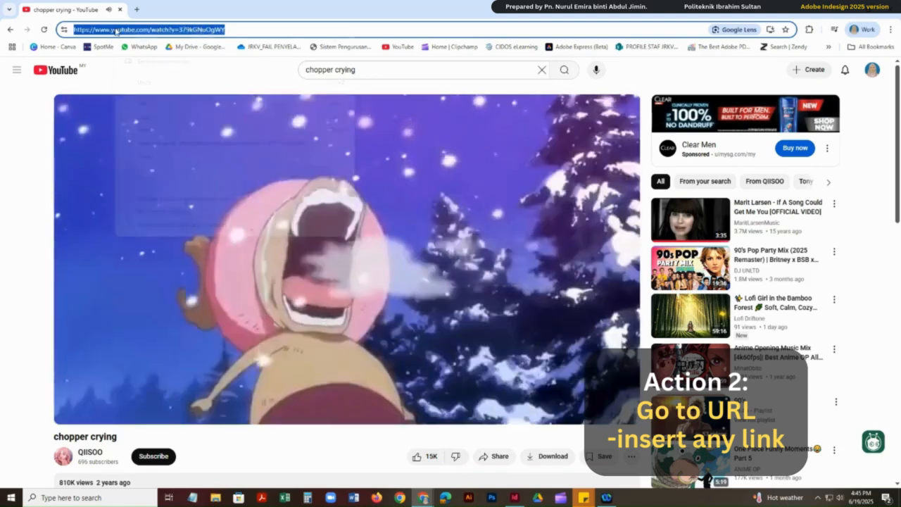
pyautogui.click(145, 117)
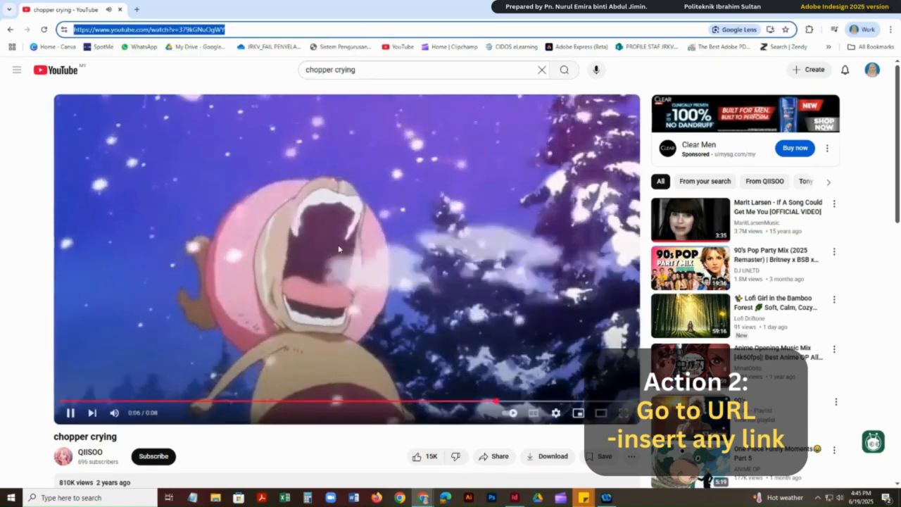
pyautogui.click(338, 248)
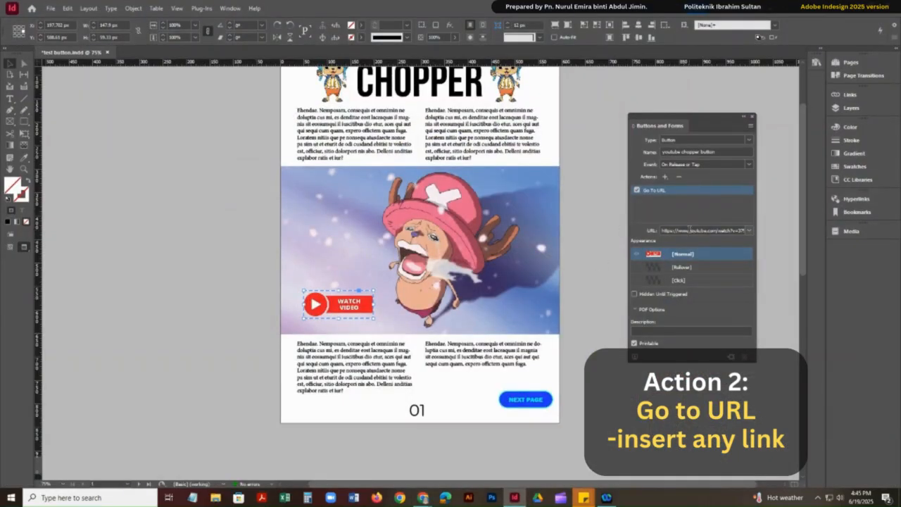
pyautogui.click(689, 230)
pyautogui.press('Return')
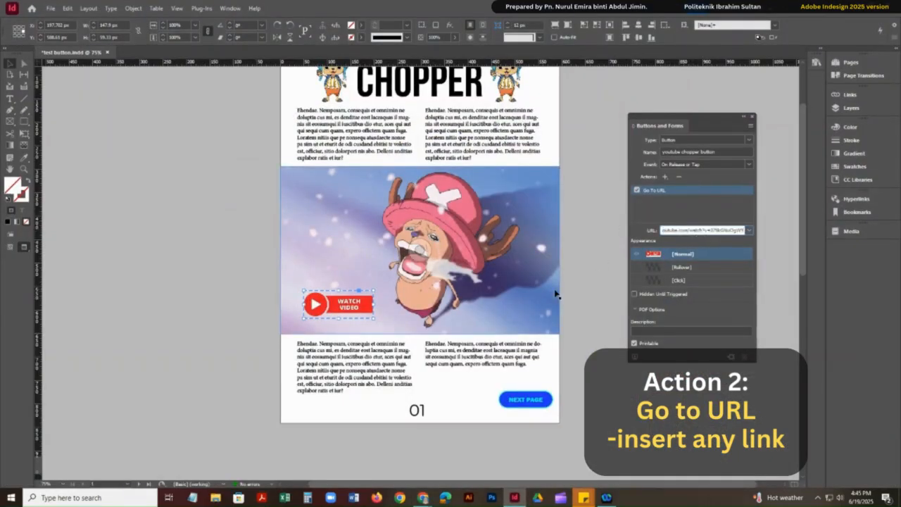
pyautogui.click(575, 278)
# Set the sleeping Zoro illustration button on page 02 to Hidden Until Triggered.
pyautogui.scroll(-3, 574, 280)
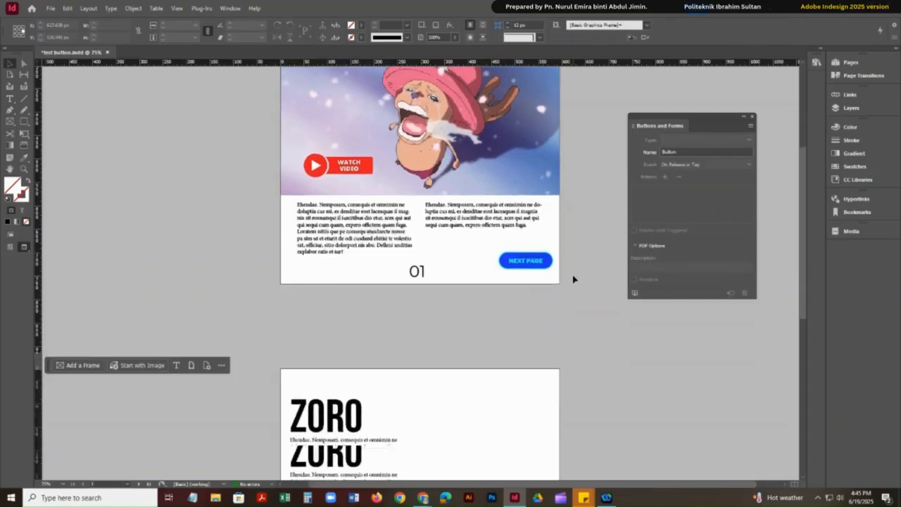
pyautogui.scroll(-4, 573, 279)
pyautogui.click(454, 224)
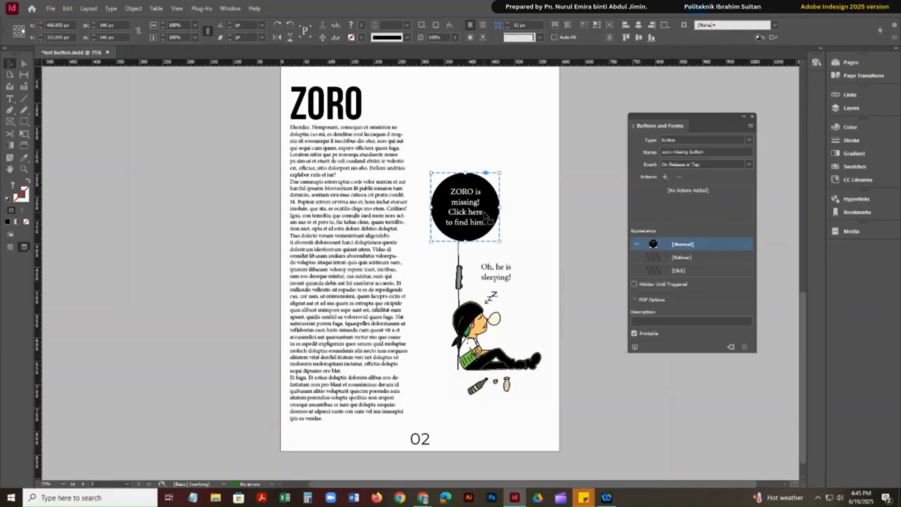
pyautogui.click(505, 294)
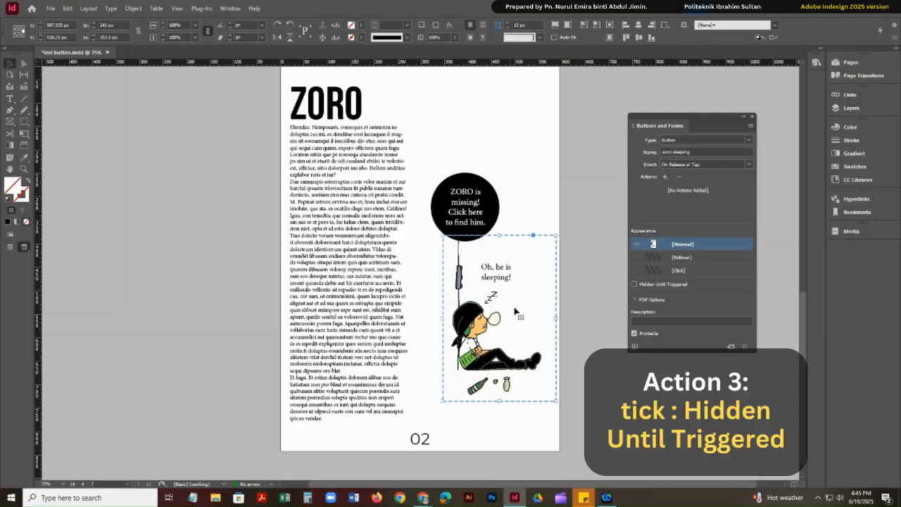
pyautogui.click(634, 285)
# Add a Show/Hide Buttons and Forms action to the black circle button, with visibility on for zoro missing button and zoro sleeping.
pyautogui.click(455, 204)
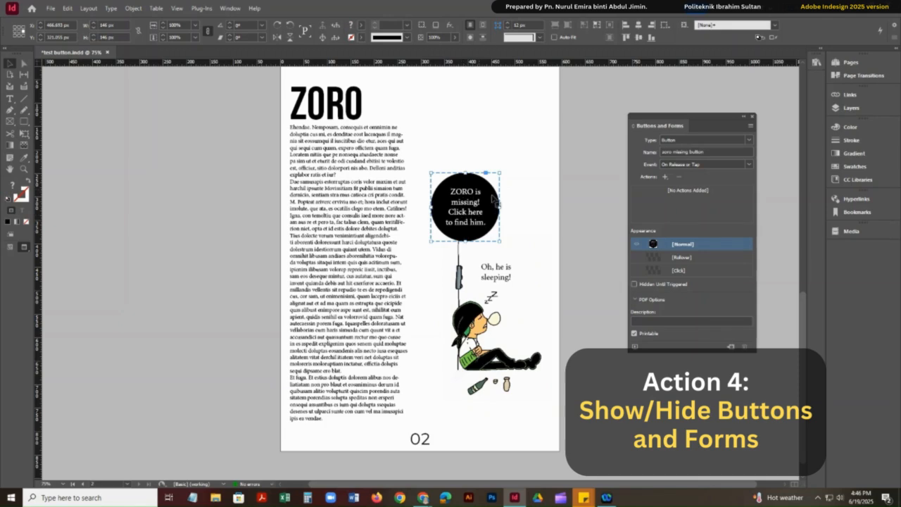
pyautogui.click(666, 177)
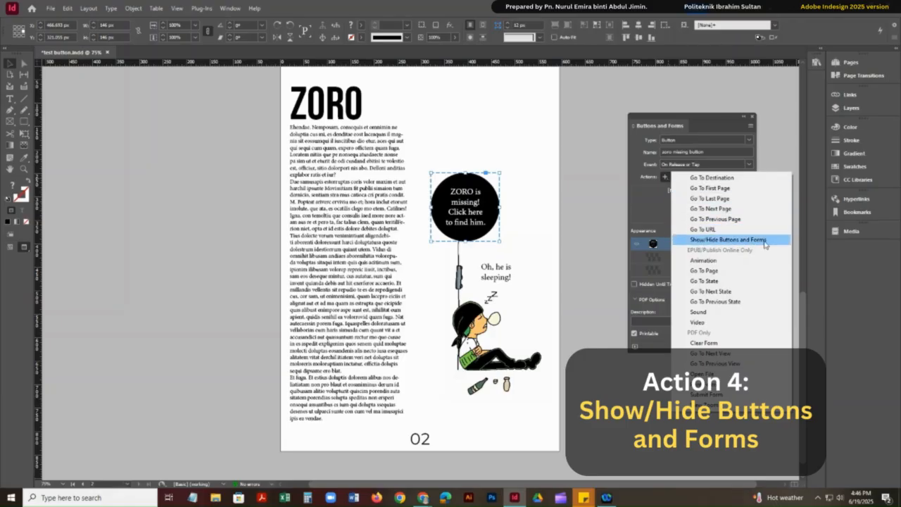
pyautogui.click(699, 240)
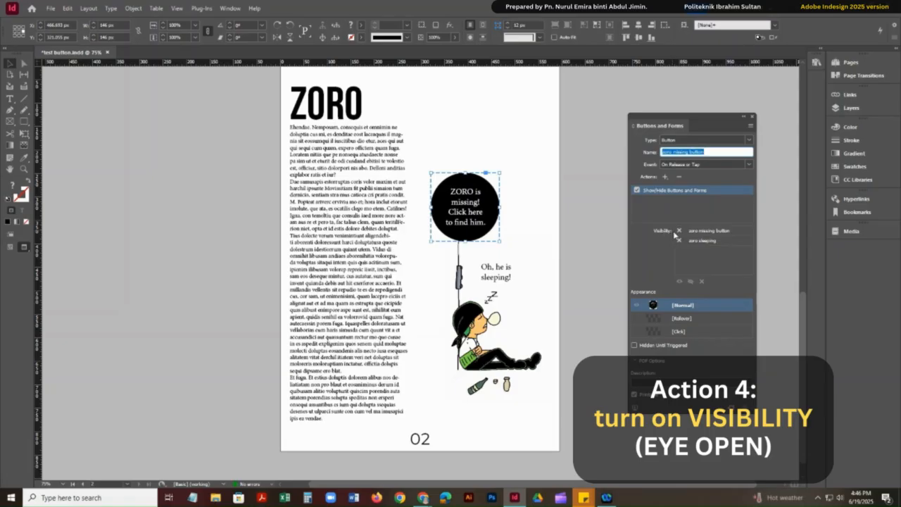
pyautogui.click(678, 231)
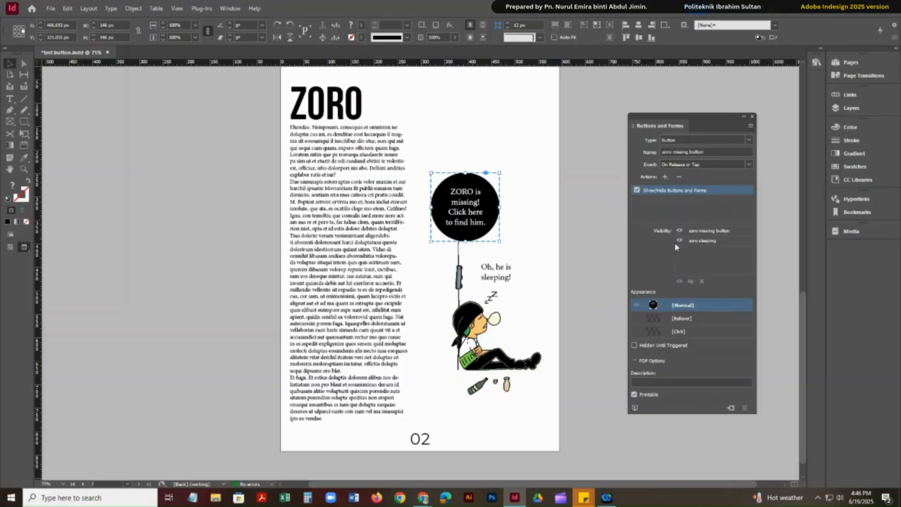
pyautogui.click(600, 306)
# Open the EPUB Interactivity Preview from page 01, set it to preview the whole document and play it.
pyautogui.scroll(5, 558, 297)
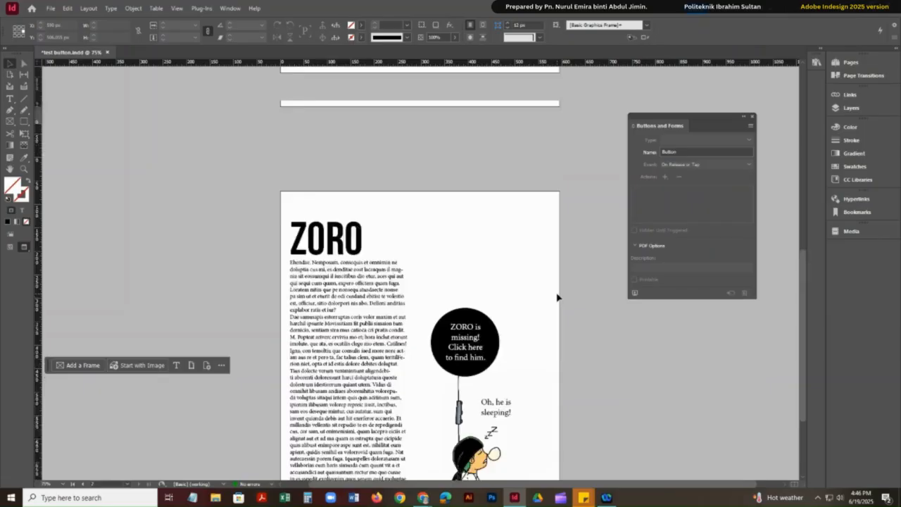
pyautogui.scroll(4, 564, 291)
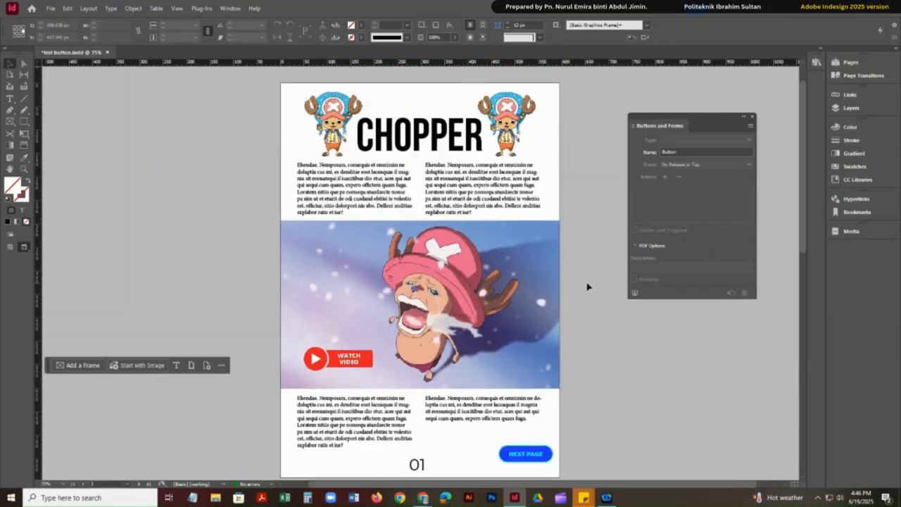
pyautogui.scroll(-1, 587, 286)
pyautogui.click(230, 7)
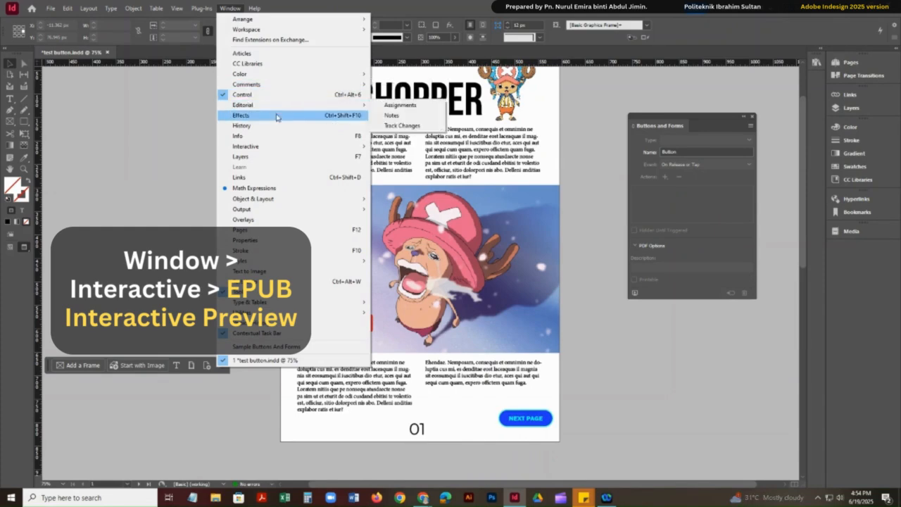
pyautogui.moveTo(290, 148)
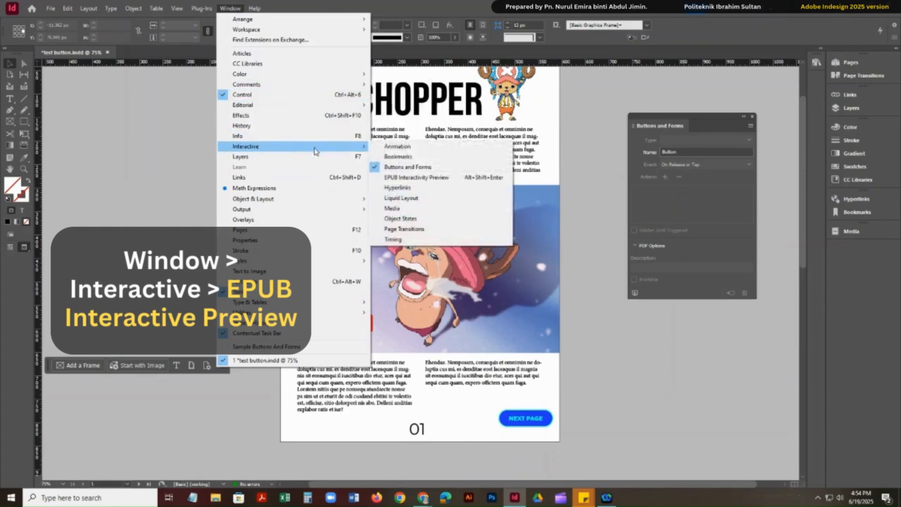
pyautogui.click(438, 183)
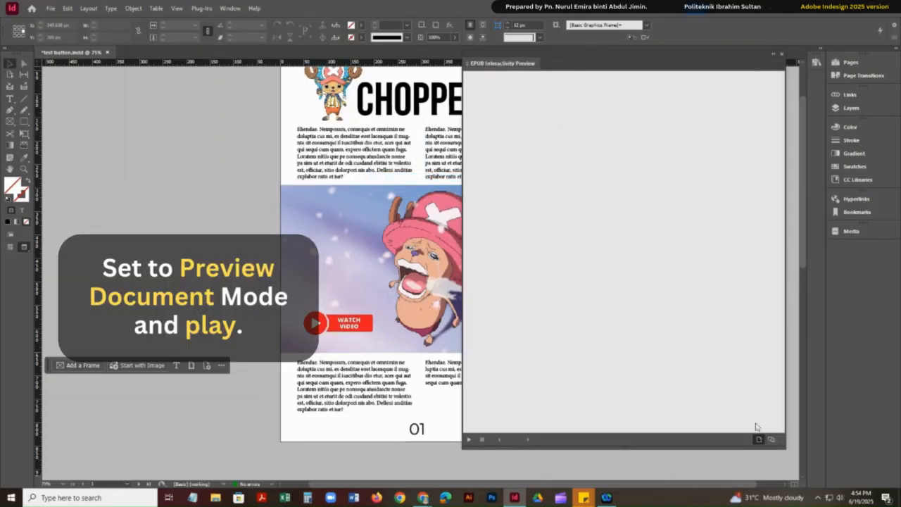
pyautogui.click(774, 442)
pyautogui.click(471, 442)
# Test the WATCH VIDEO button's link in the preview, then minimize the browser window.
pyautogui.click(544, 323)
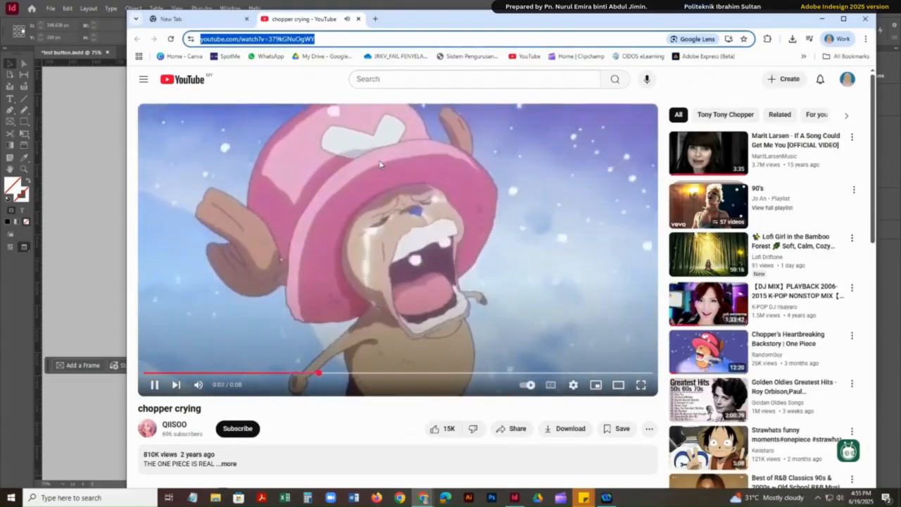
pyautogui.click(487, 262)
pyautogui.click(823, 19)
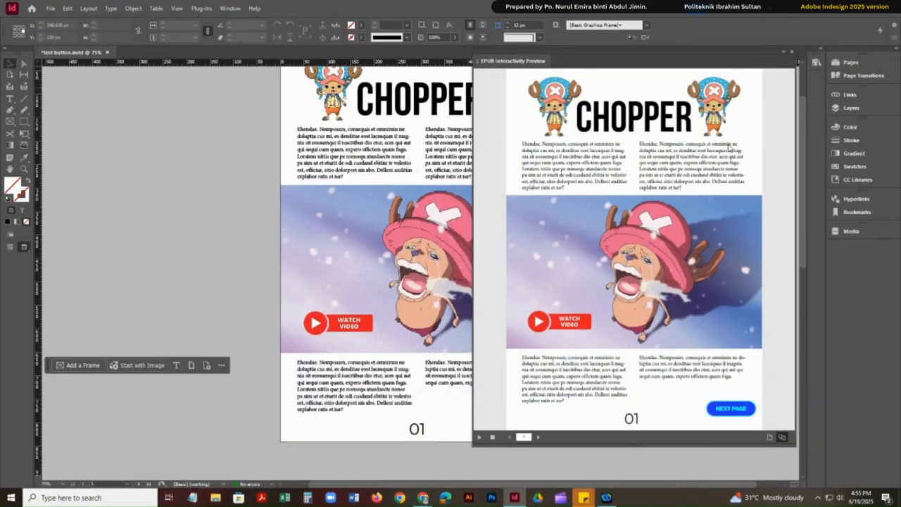
# Test the NEXT PAGE button and the black circle button in the preview, then close the preview.
pyautogui.click(731, 409)
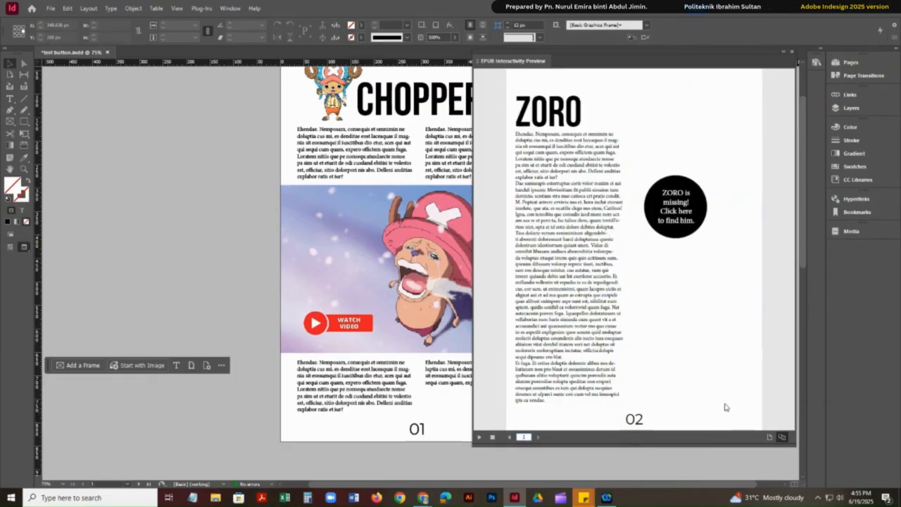
pyautogui.click(687, 212)
pyautogui.click(686, 211)
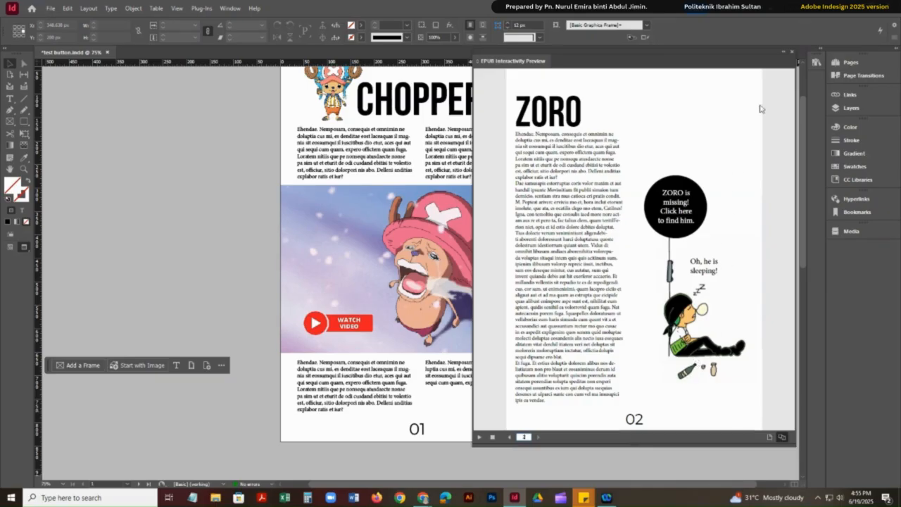
pyautogui.click(793, 54)
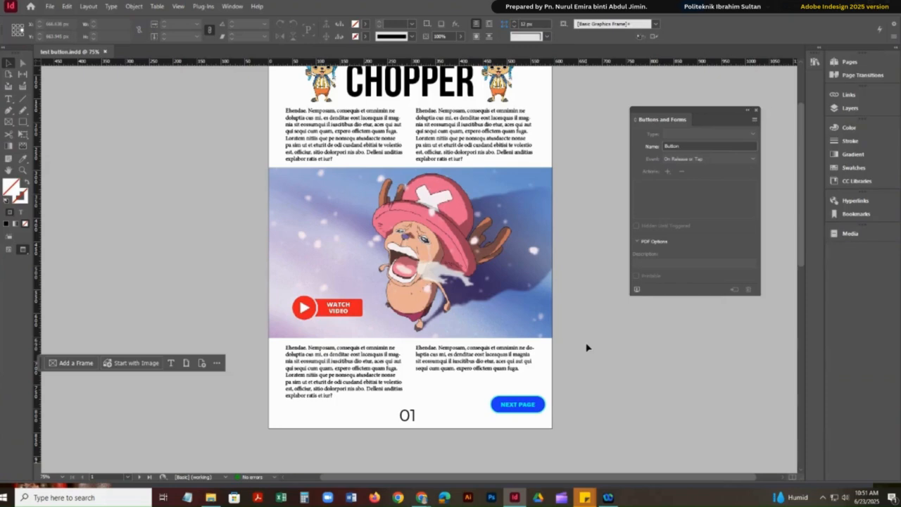
# Add a Rollover state to the NEXT PAGE button on page 01 and fill its shape with red (#ff0000).
pyautogui.click(525, 405)
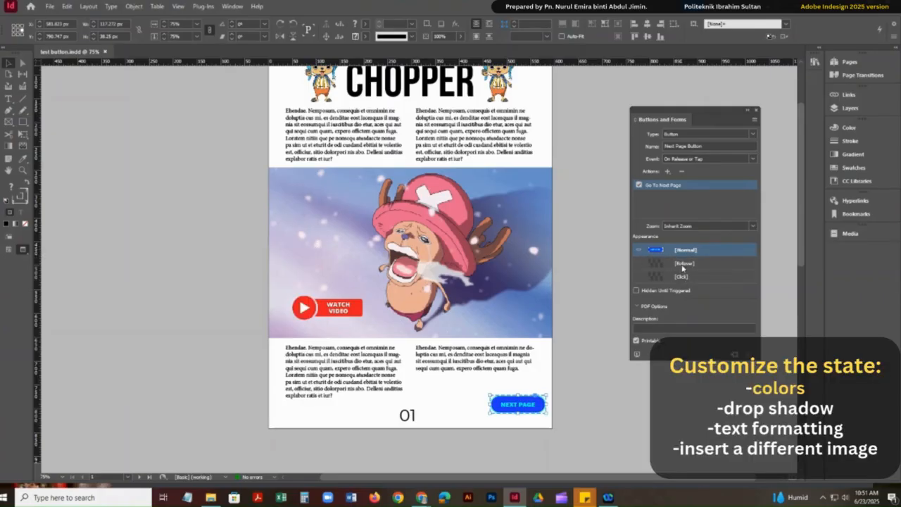
pyautogui.click(682, 267)
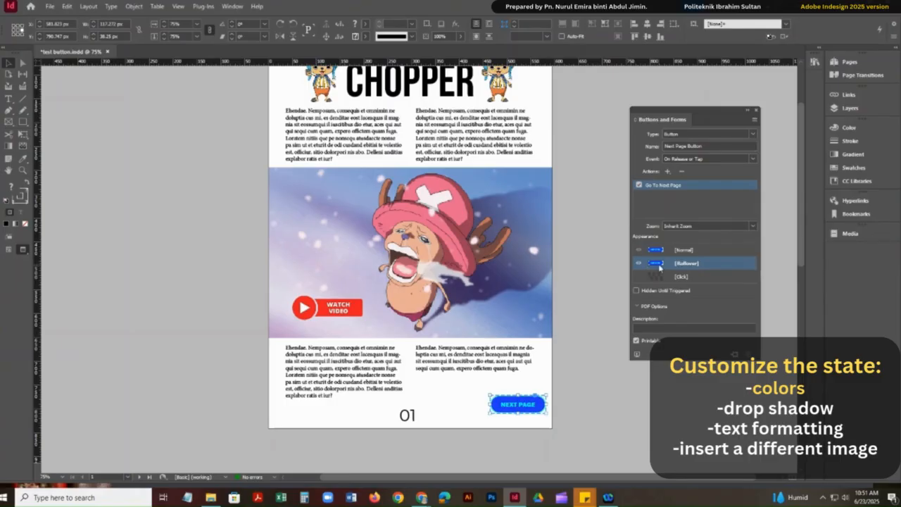
pyautogui.click(540, 412)
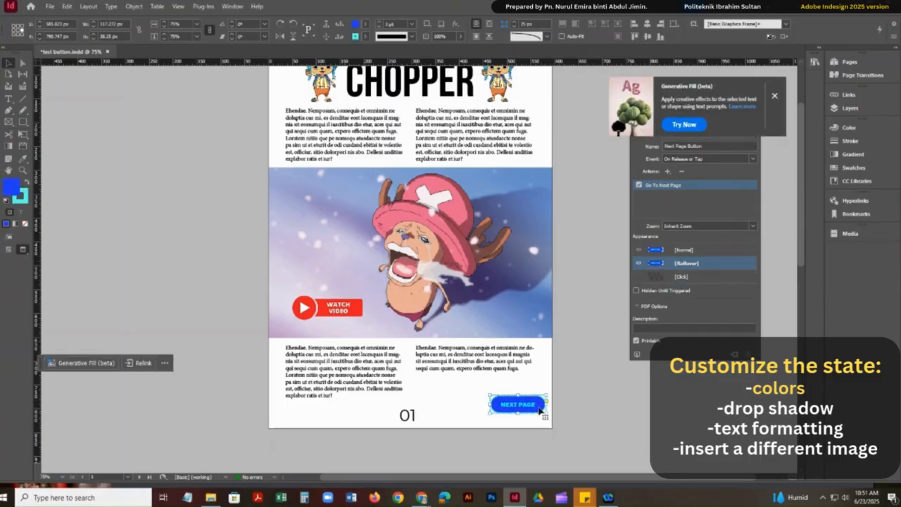
pyautogui.doubleClick(16, 190)
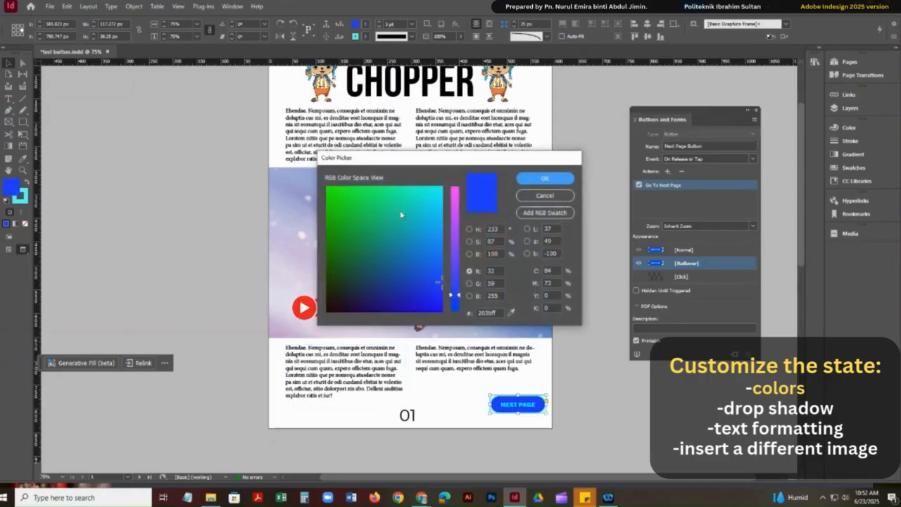
pyautogui.moveTo(447, 209); pyautogui.dragTo(448, 187)
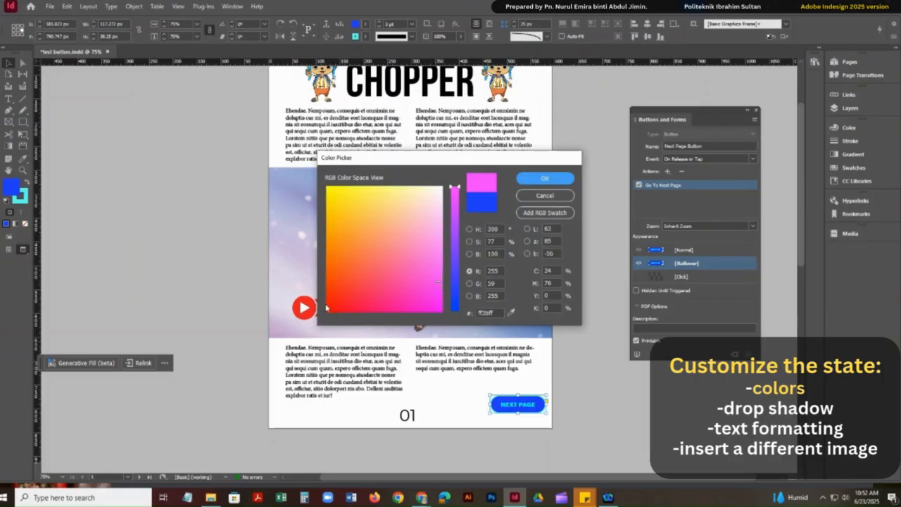
pyautogui.moveTo(326, 307); pyautogui.dragTo(324, 317)
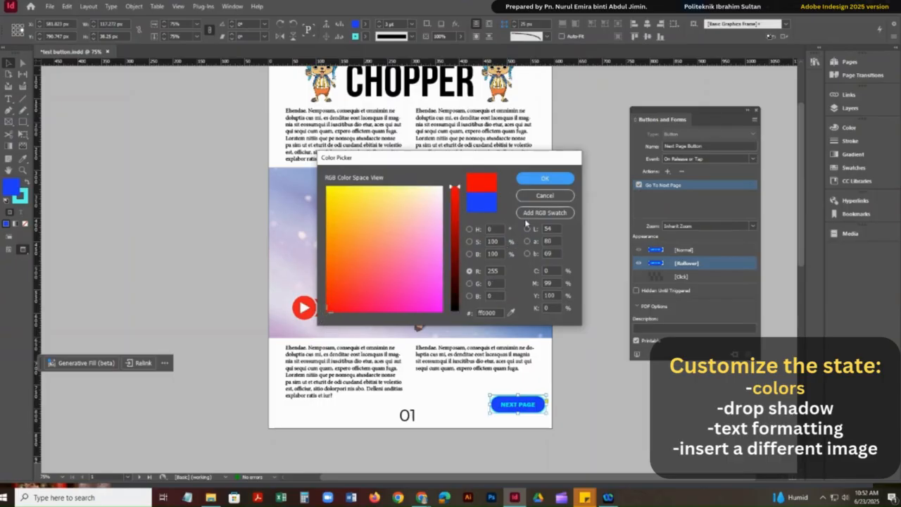
pyautogui.click(544, 179)
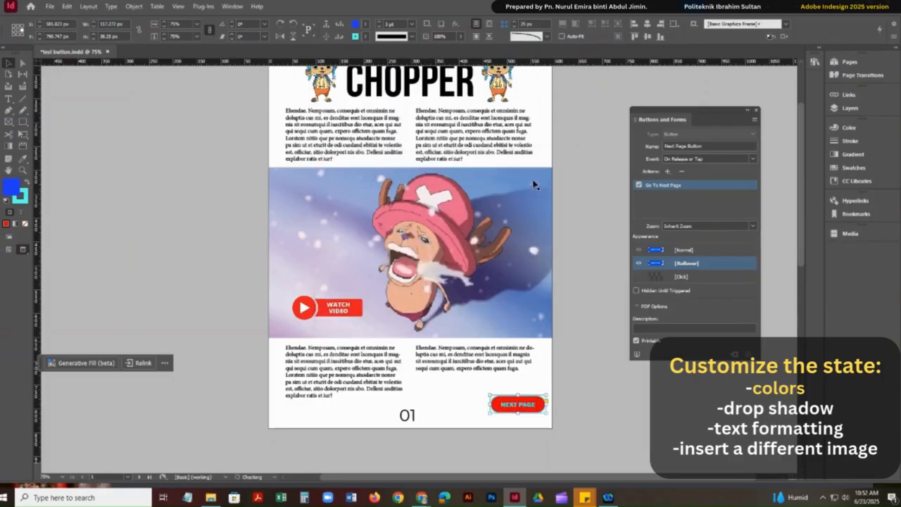
# Set the stroke of the NEXT PAGE button's Rollover shape to yellow (#fffe47).
pyautogui.doubleClick(21, 198)
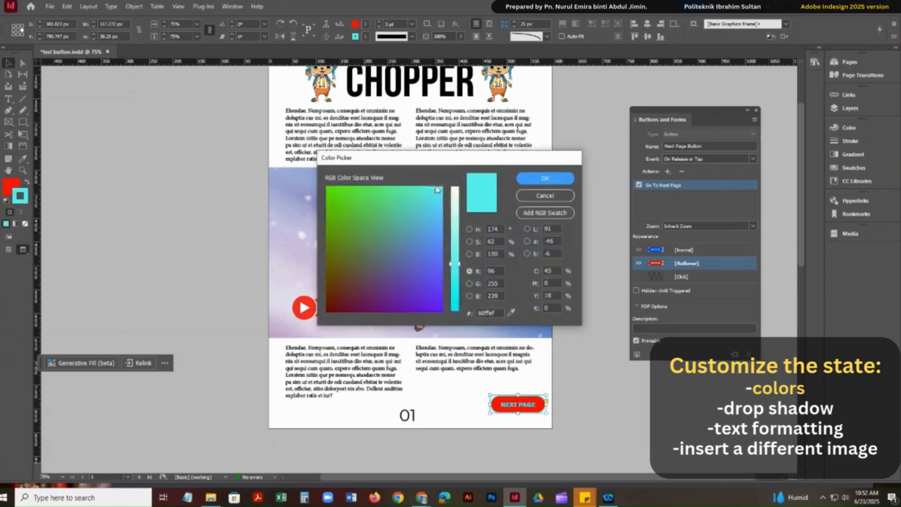
pyautogui.moveTo(437, 190); pyautogui.dragTo(359, 189)
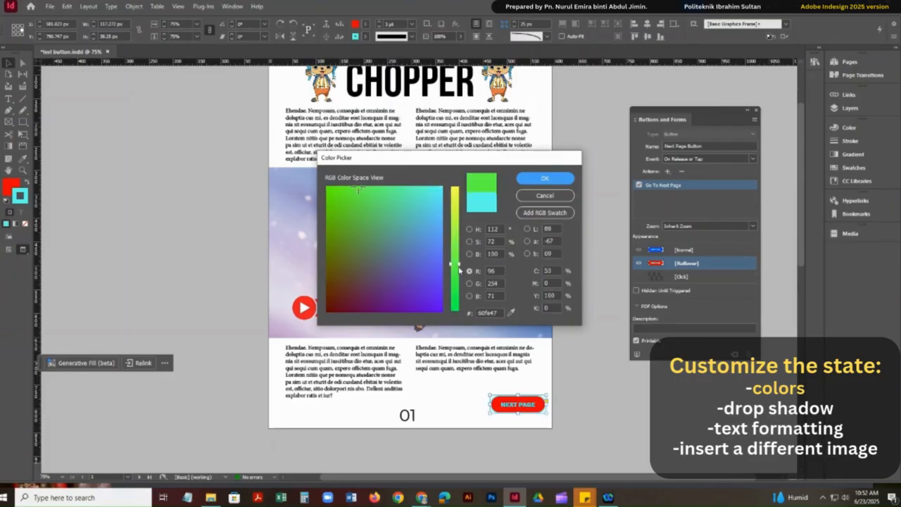
pyautogui.moveTo(459, 270); pyautogui.dragTo(458, 180)
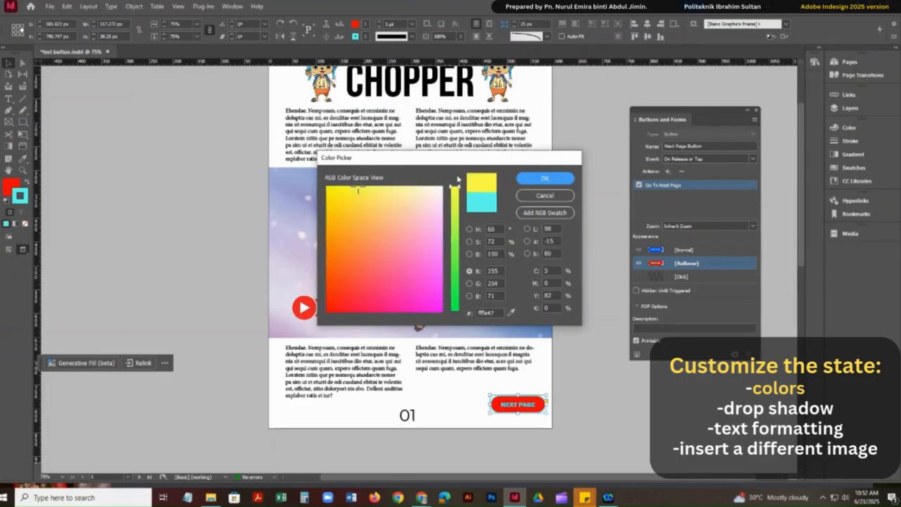
pyautogui.click(540, 179)
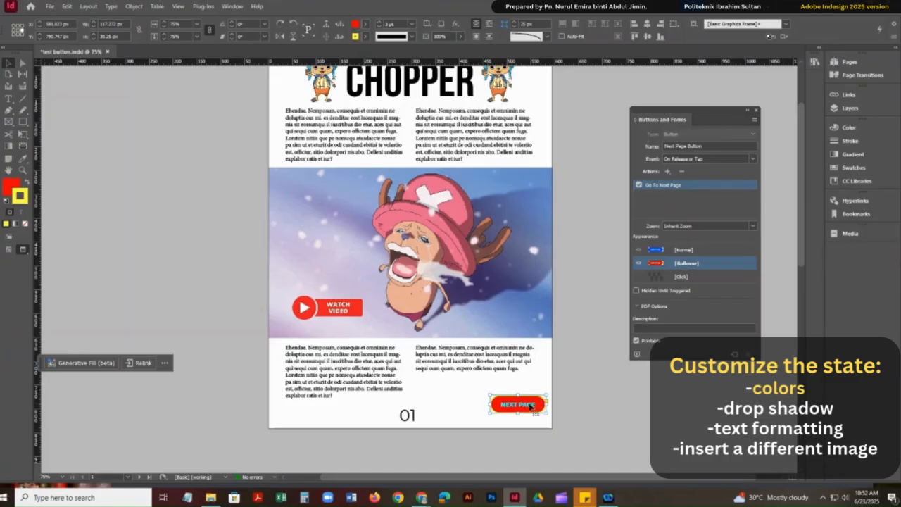
# Select the NEXT PAGE text inside the button's Rollover state and set its text fill to white.
pyautogui.click(530, 408)
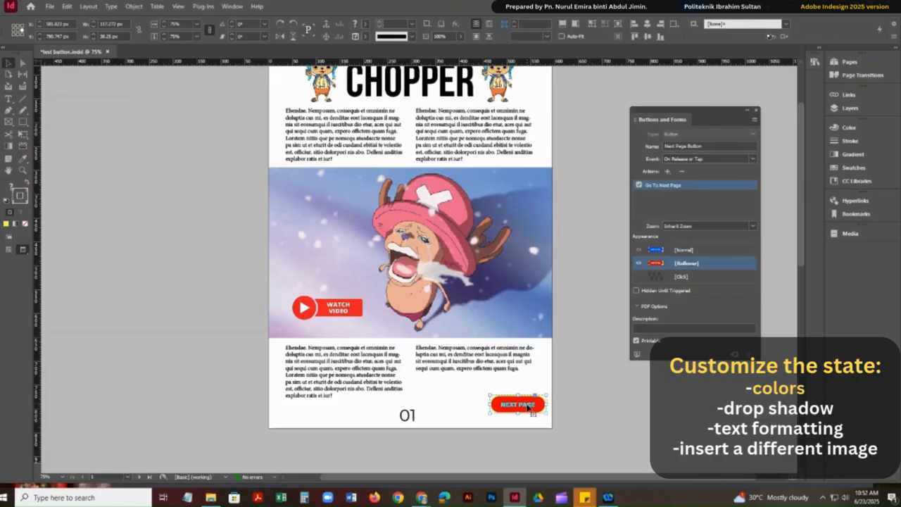
pyautogui.click(529, 408)
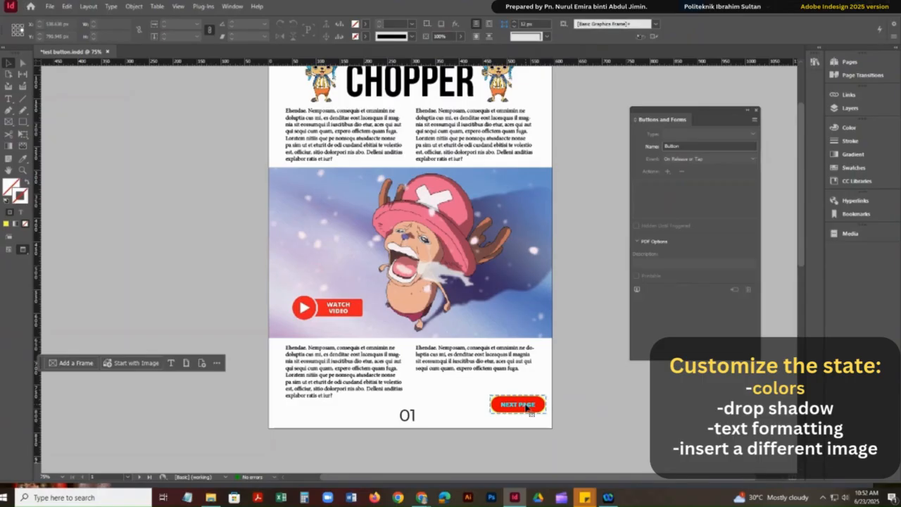
pyautogui.click(527, 407)
pyautogui.tripleClick(527, 407)
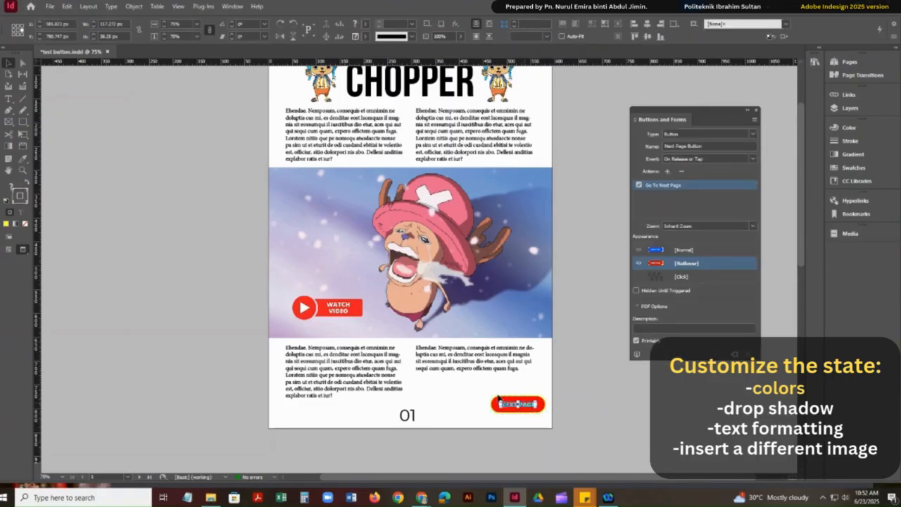
pyautogui.click(19, 214)
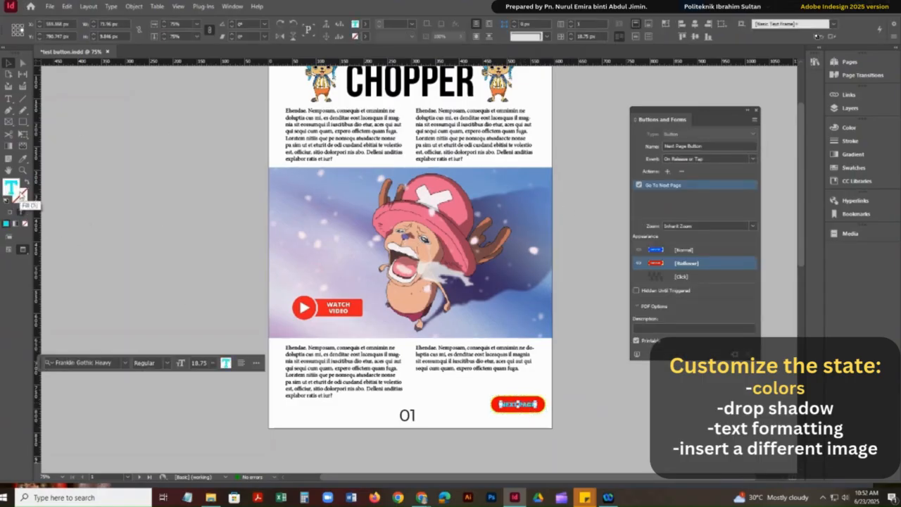
pyautogui.doubleClick(12, 187)
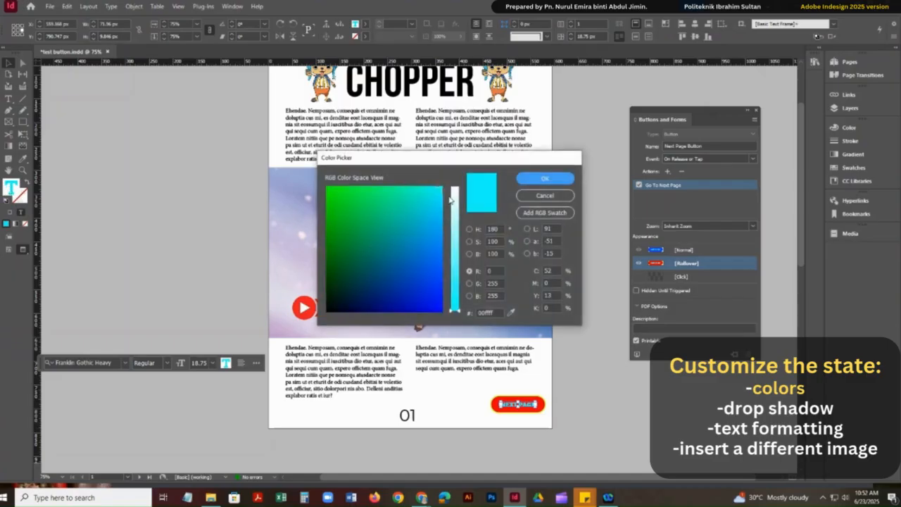
pyautogui.moveTo(452, 201); pyautogui.dragTo(454, 186)
pyautogui.click(543, 179)
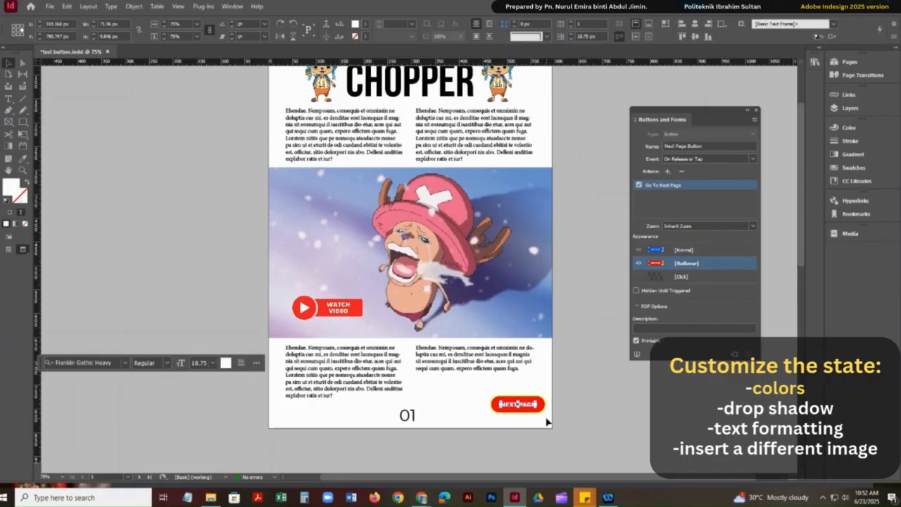
# Add a Click state to the NEXT PAGE button and fill its shape with green (#20fd04).
pyautogui.click(519, 408)
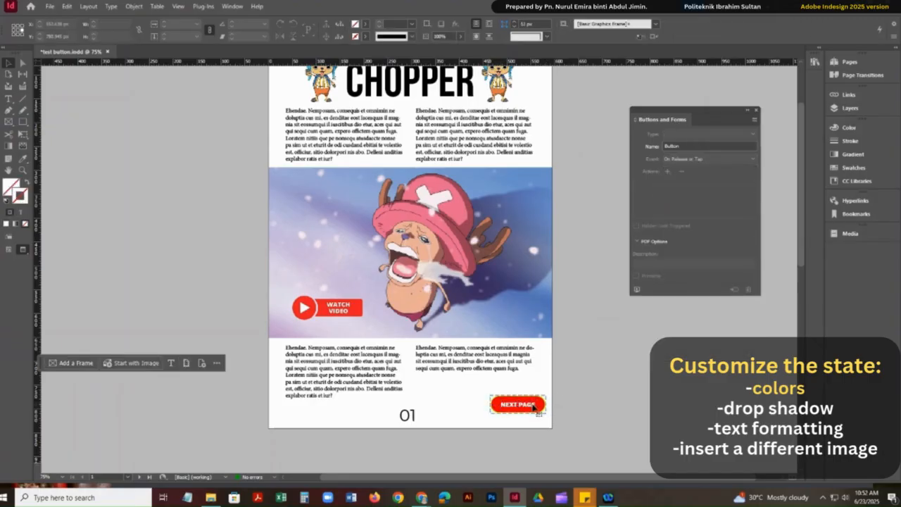
pyautogui.click(533, 406)
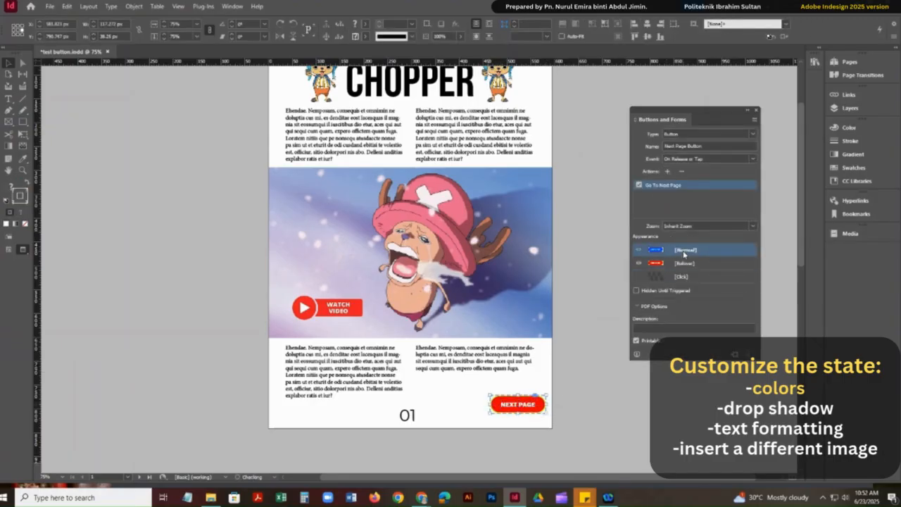
pyautogui.click(680, 264)
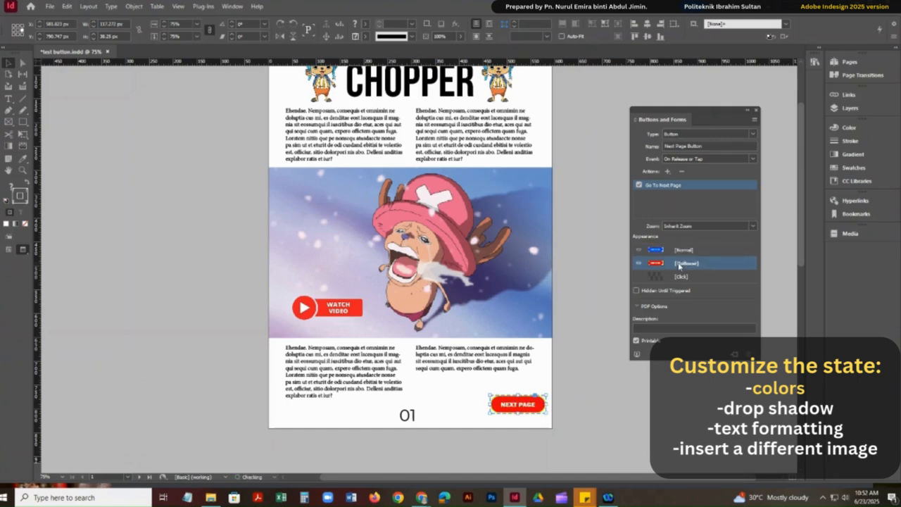
pyautogui.click(678, 277)
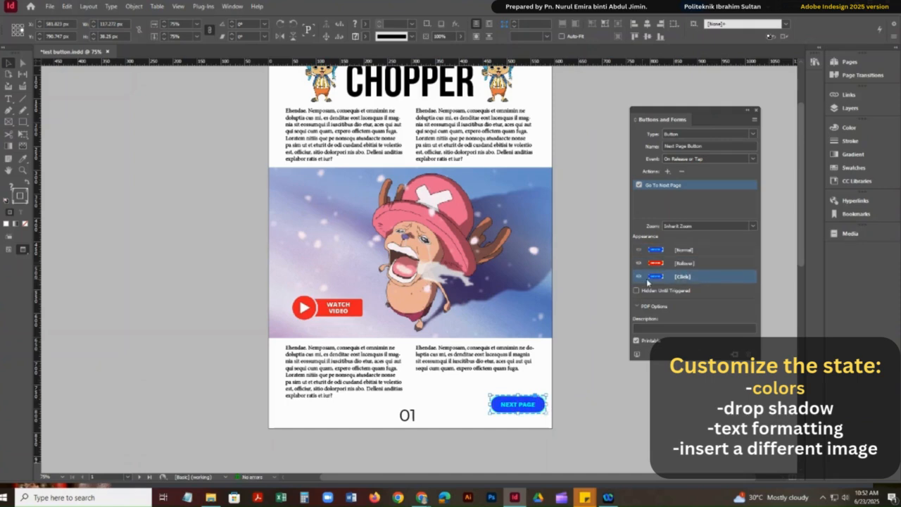
pyautogui.doubleClick(541, 405)
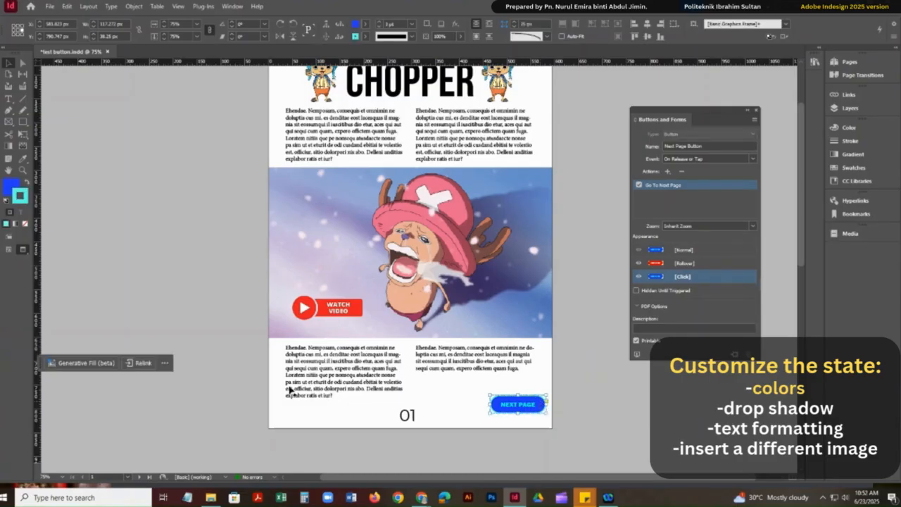
pyautogui.doubleClick(10, 188)
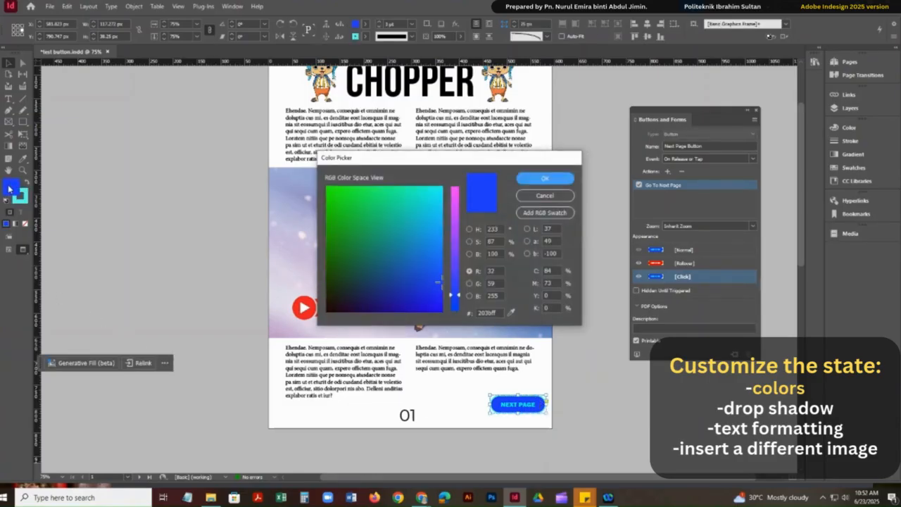
pyautogui.moveTo(432, 262); pyautogui.dragTo(328, 187)
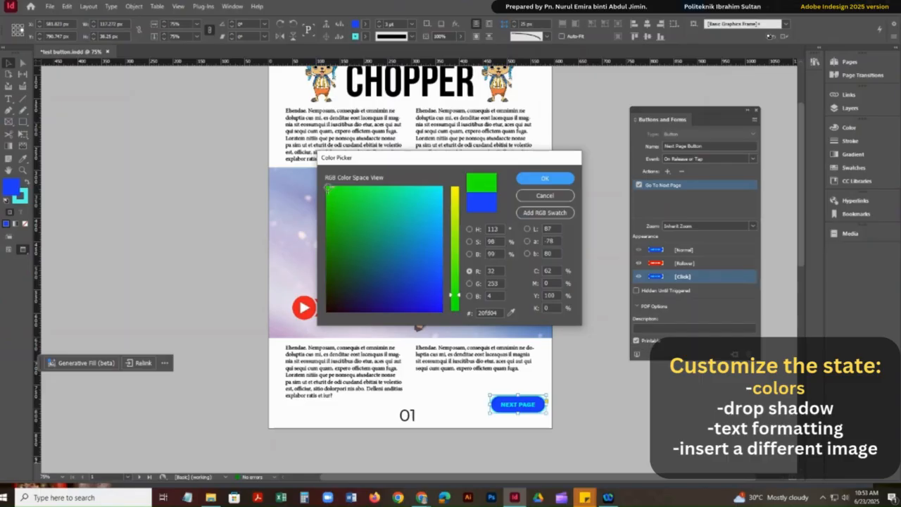
pyautogui.click(536, 181)
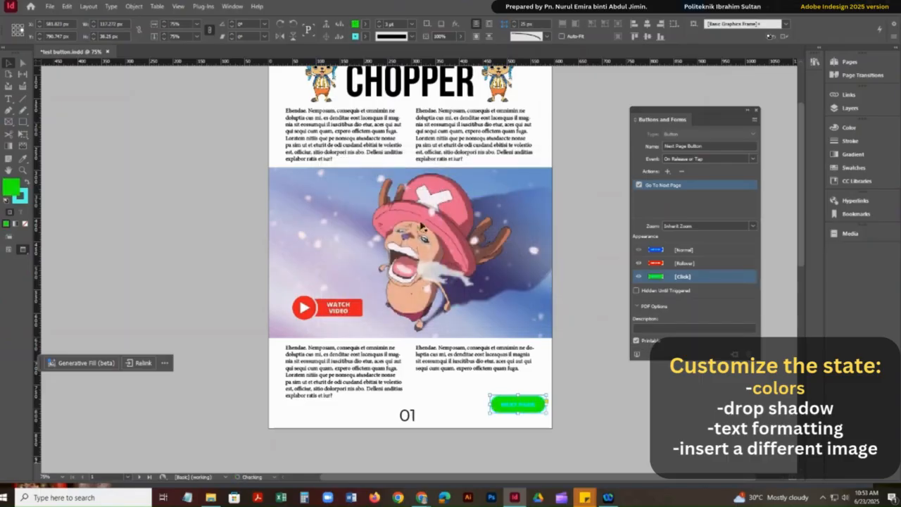
# Set the text fill of the NEXT PAGE label in the Click state to dark blue (#0029bd), then reselect the whole button.
pyautogui.doubleClick(512, 406)
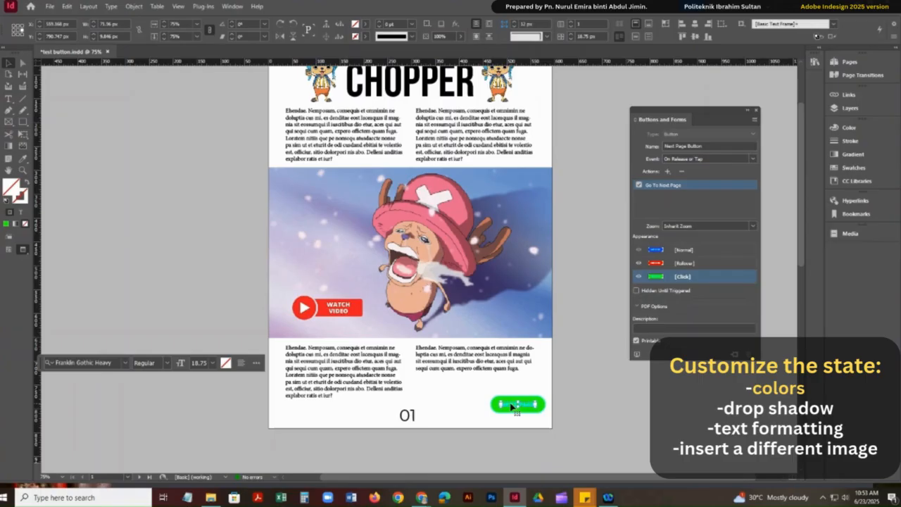
pyautogui.click(20, 214)
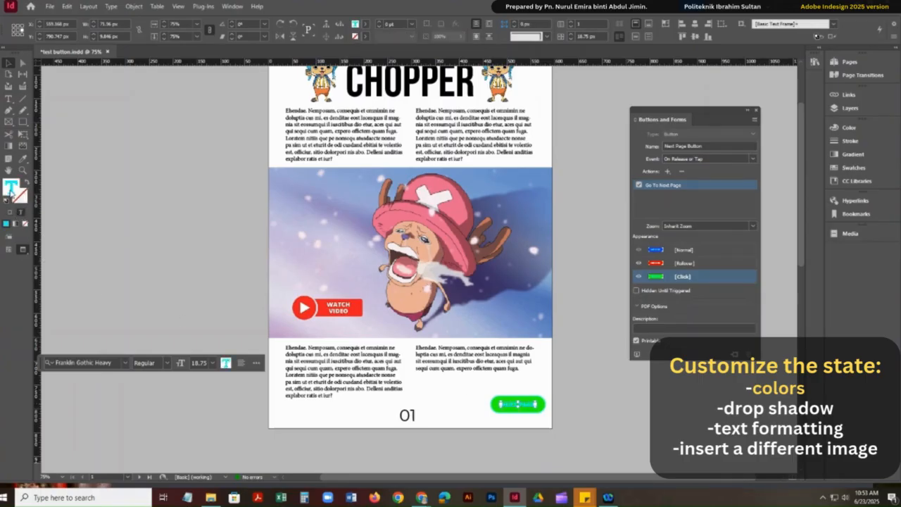
pyautogui.doubleClick(10, 187)
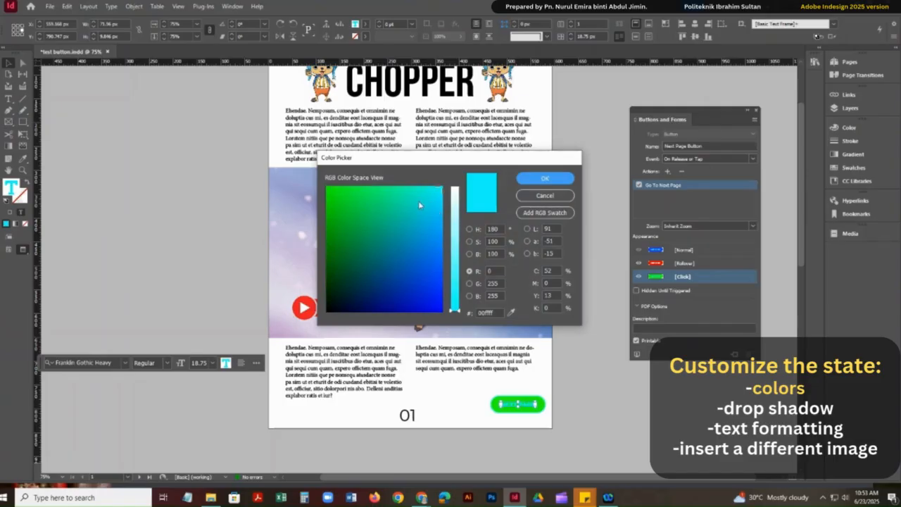
pyautogui.moveTo(422, 205); pyautogui.dragTo(412, 291)
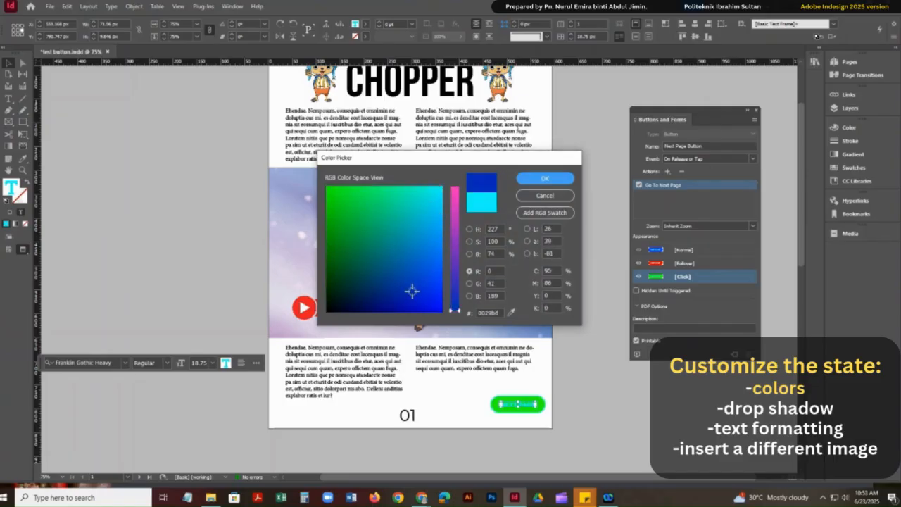
pyautogui.click(540, 181)
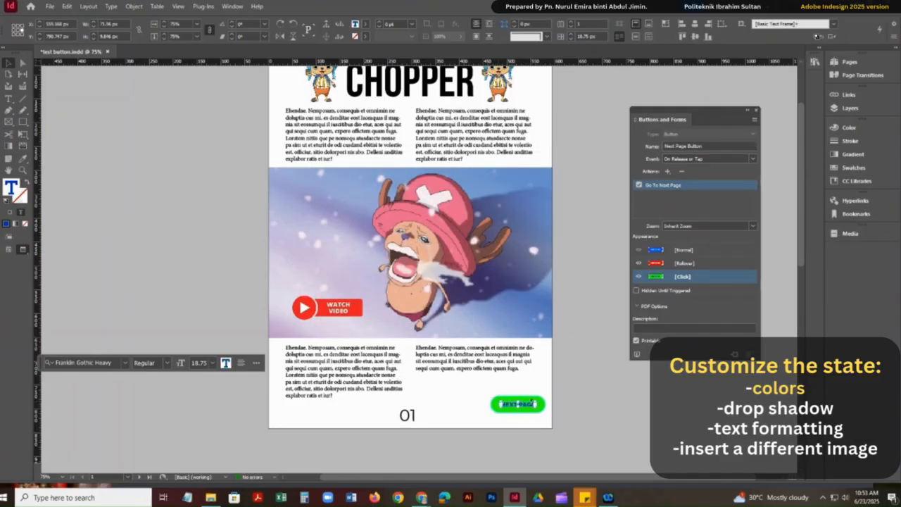
pyautogui.press('Escape')
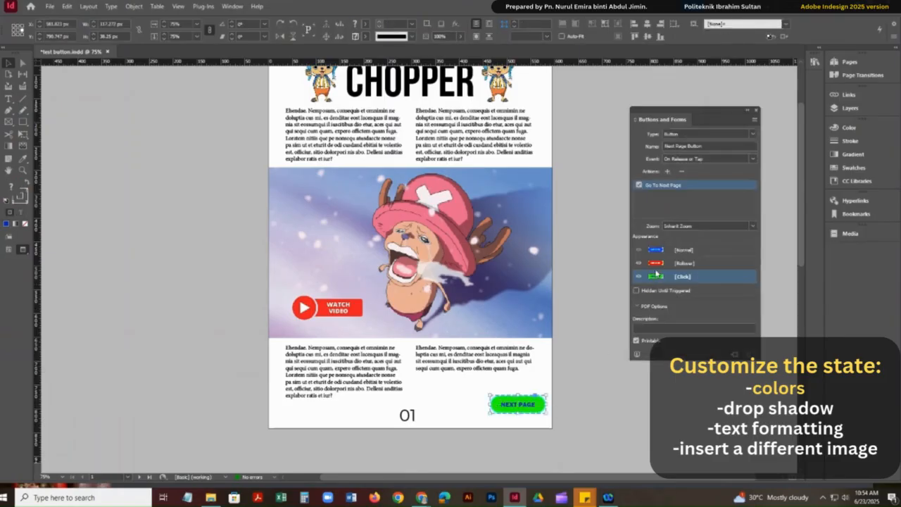
# Return the button to its Normal state and test its rollover and click states in the EPUB Interactivity Preview of the whole document.
pyautogui.click(671, 263)
pyautogui.click(668, 251)
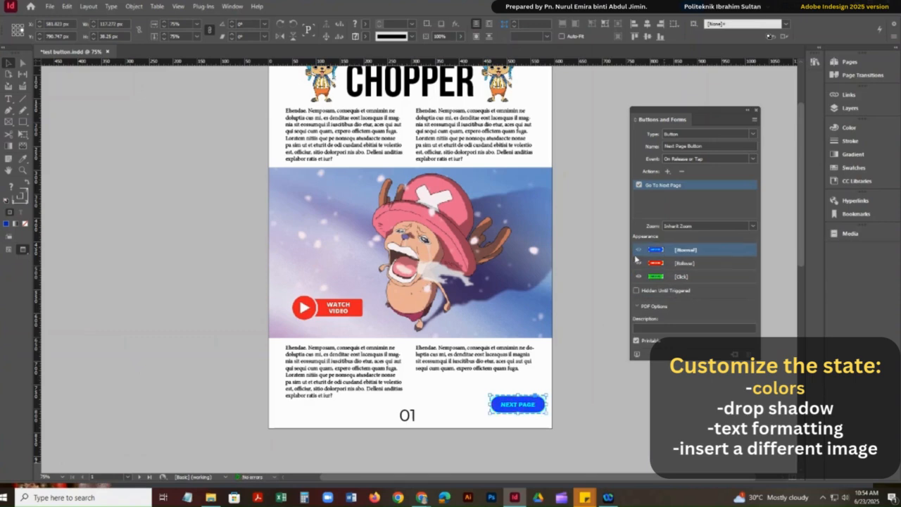
pyautogui.click(637, 354)
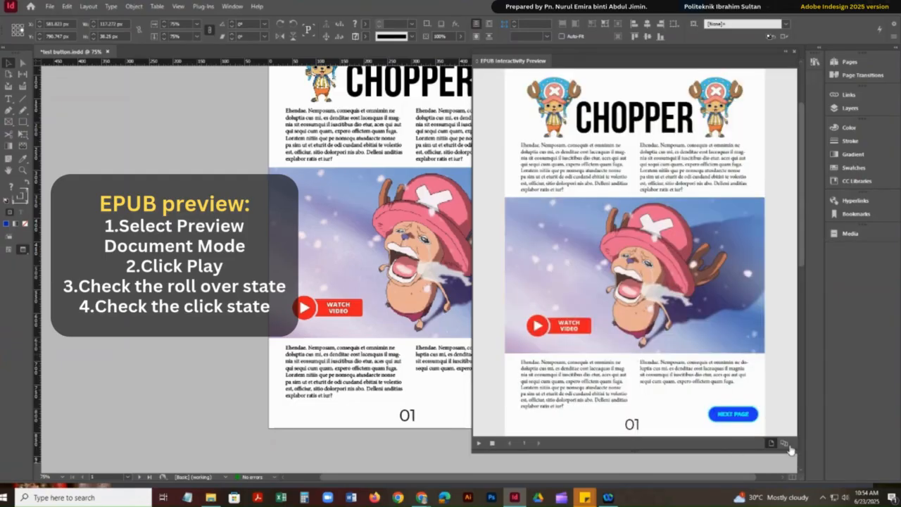
pyautogui.click(481, 444)
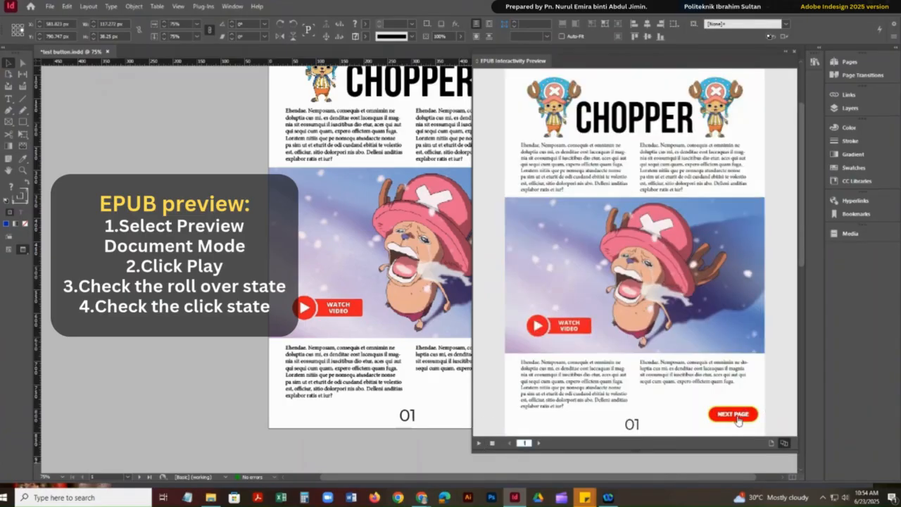
pyautogui.click(737, 418)
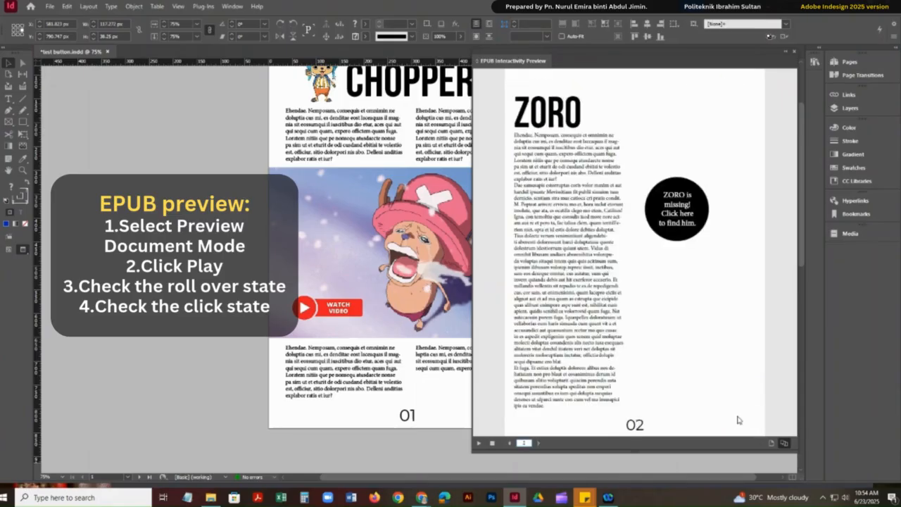
# Return to page 1 in the interactivity preview and test the NEXT PAGE button again.
pyautogui.click(510, 443)
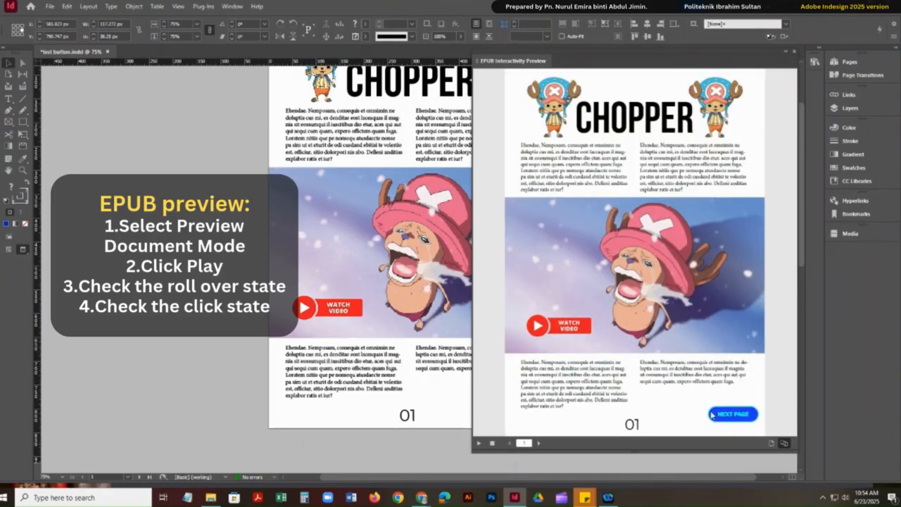
pyautogui.click(739, 418)
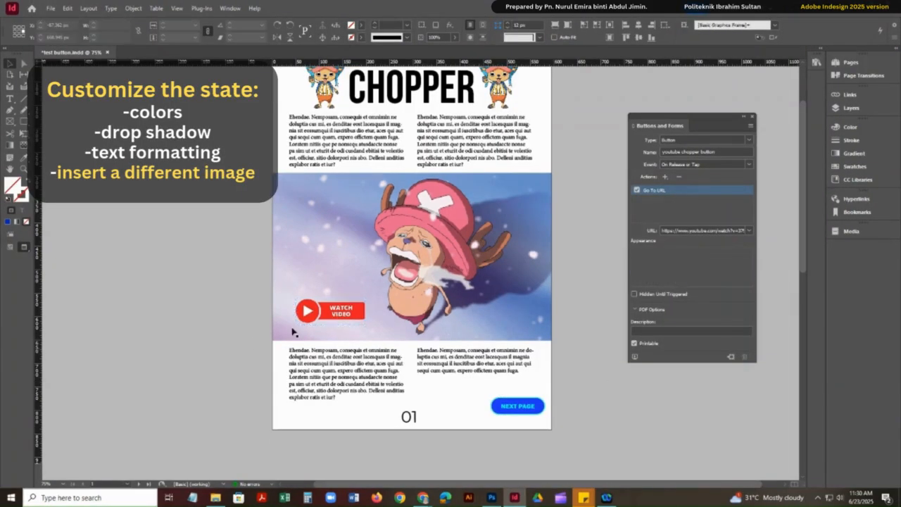
# Add a Rollover state to the WATCH VIDEO button and replace its image with CLICK ME.png from the PIC folder.
pyautogui.click(313, 311)
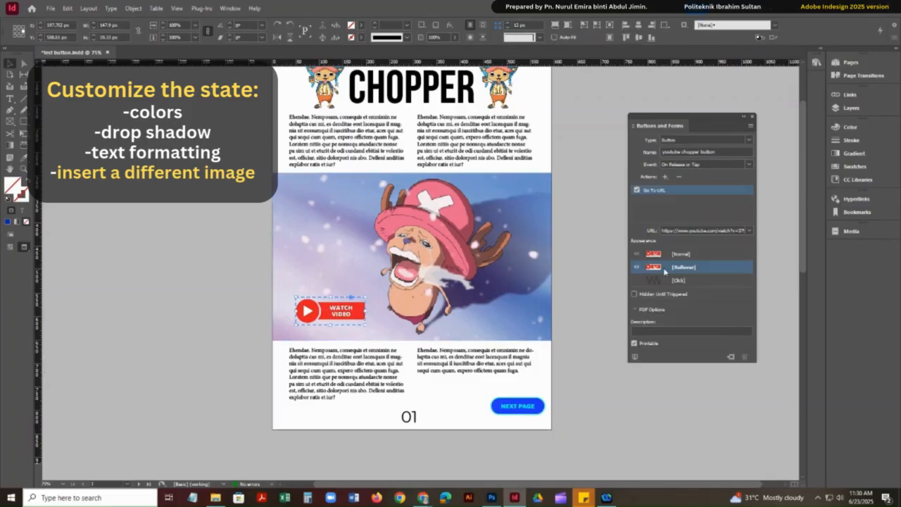
pyautogui.doubleClick(359, 317)
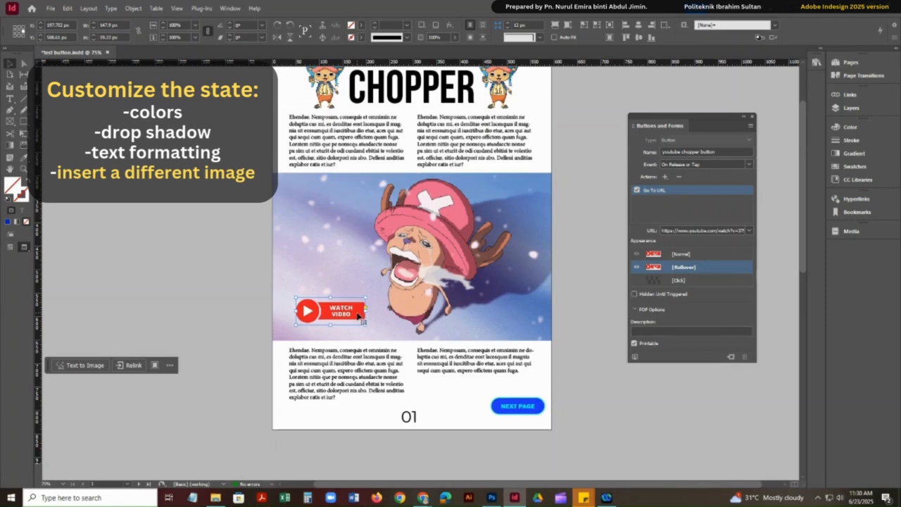
pyautogui.hotkey('ctrl', 'd')
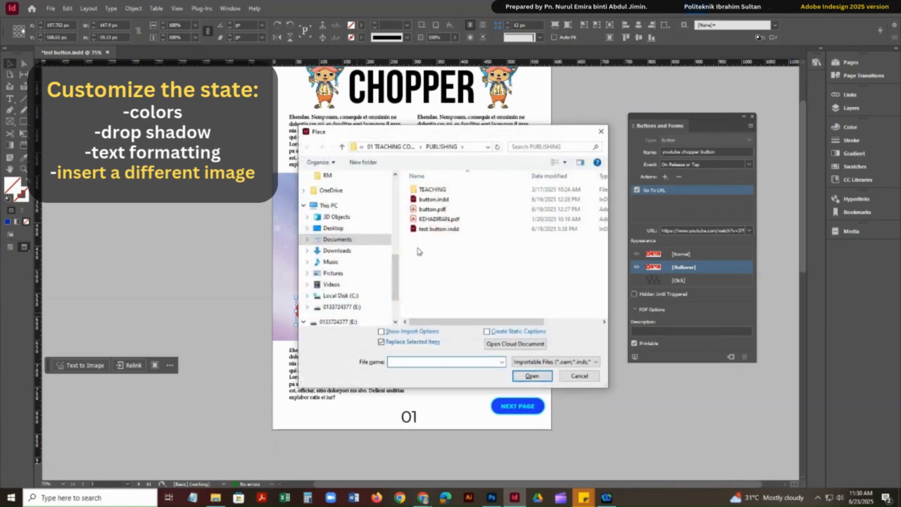
pyautogui.click(567, 224)
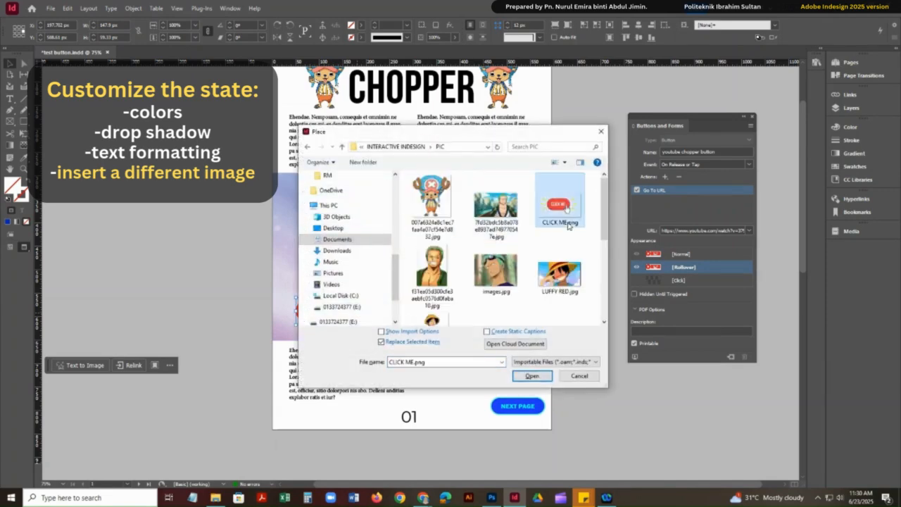
pyautogui.click(533, 376)
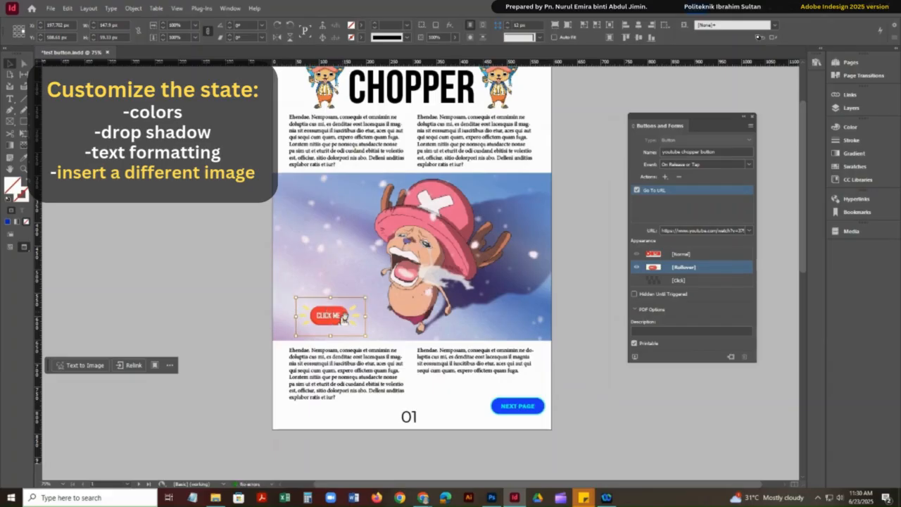
# Nudge the CLICK ME image upward inside the Rollover state to line up with the original button position, then deselect it.
pyautogui.press('Up')
pyautogui.press('Up')
pyautogui.press('Up')
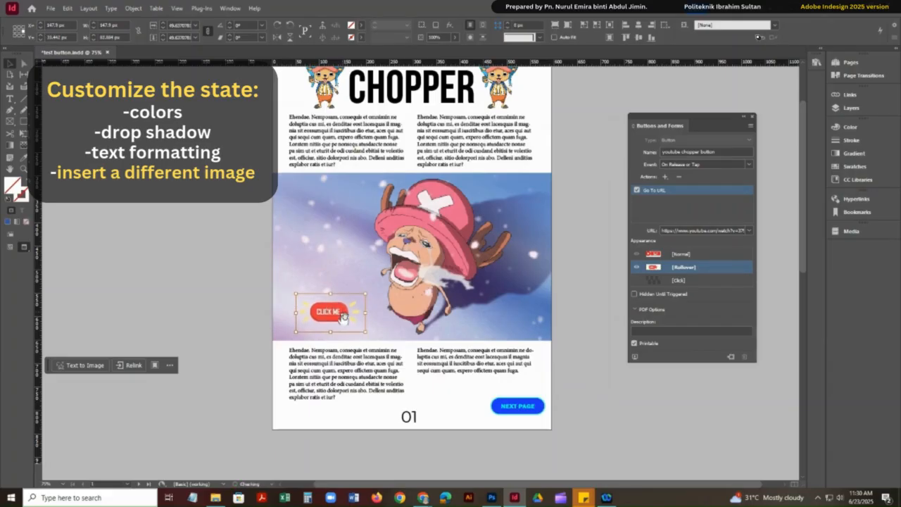
pyautogui.press('Up')
pyautogui.press('Up')
pyautogui.press('Up')
pyautogui.press('Up')
pyautogui.press('Up')
pyautogui.press('Up')
pyautogui.press('Up')
pyautogui.press('Up')
pyautogui.press('Up')
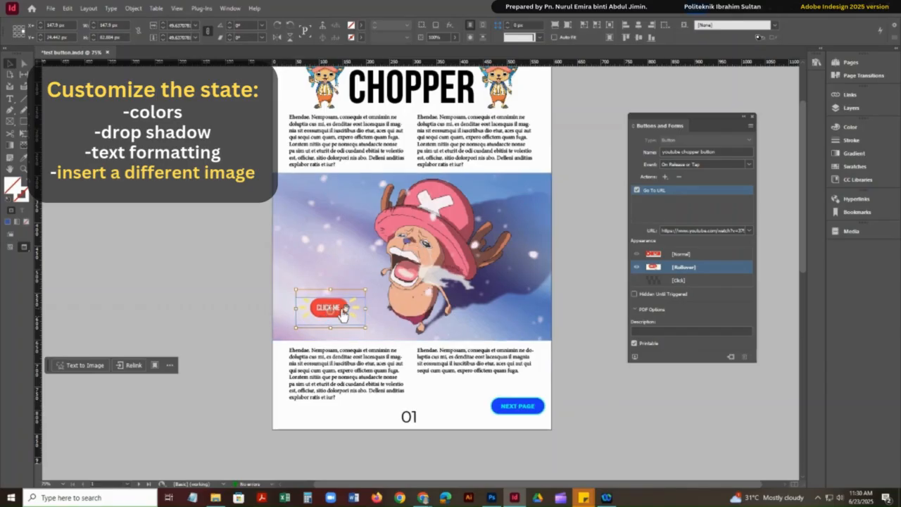
pyautogui.press('Down')
pyautogui.doubleClick(366, 322)
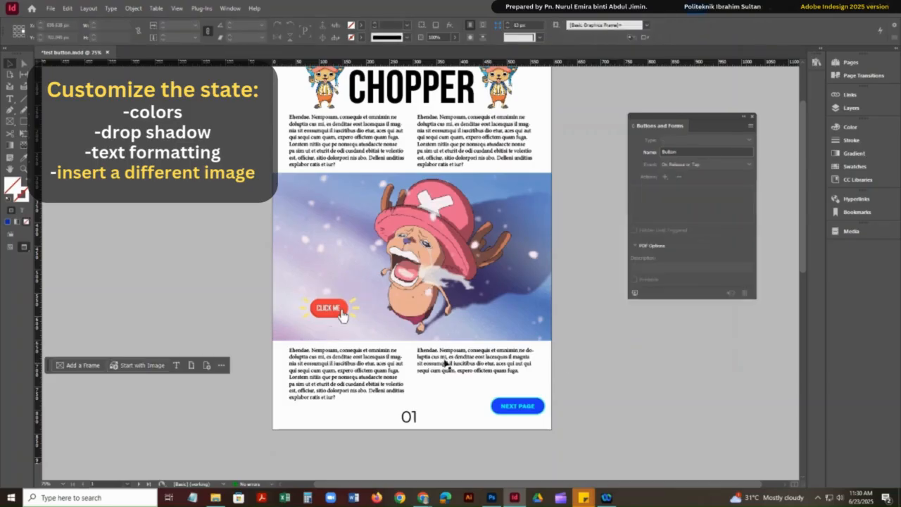
# Test the WATCH VIDEO button's rollover image in the EPUB Interactivity Preview, then close the preview.
pyautogui.click(635, 293)
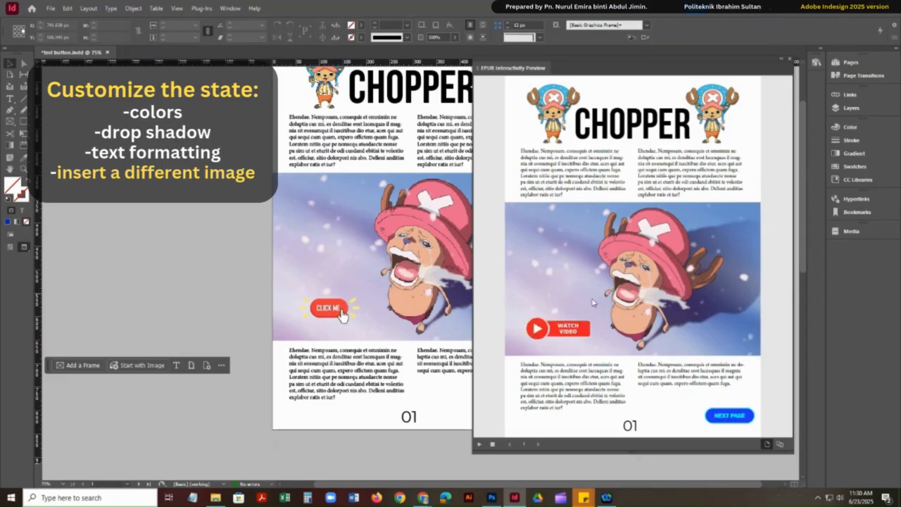
pyautogui.click(569, 331)
pyautogui.click(569, 332)
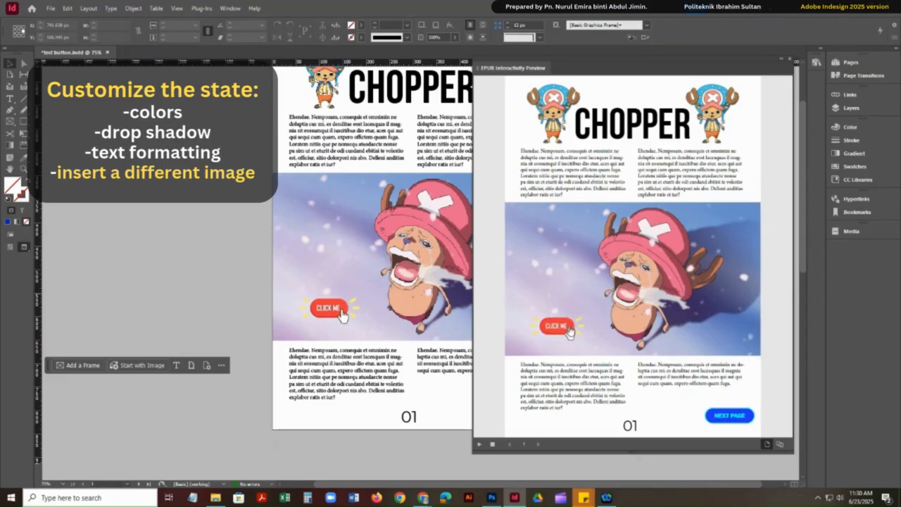
pyautogui.click(569, 330)
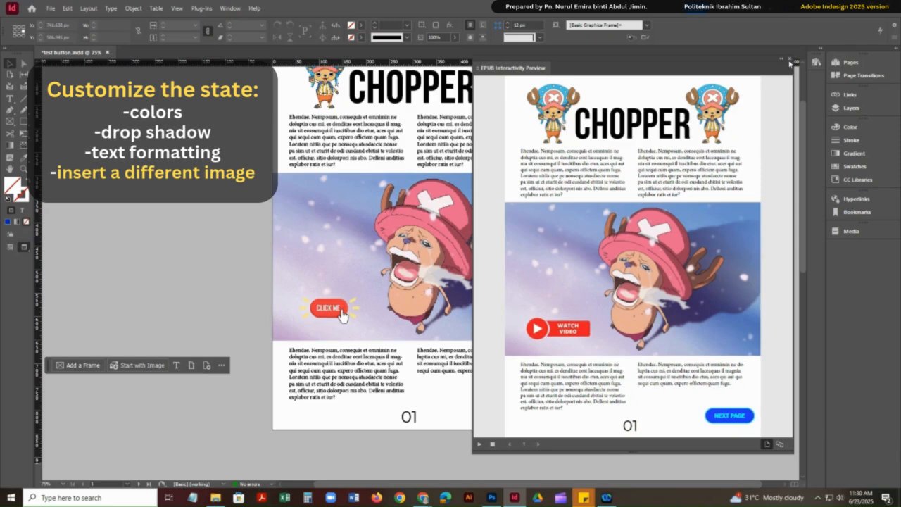
pyautogui.click(793, 61)
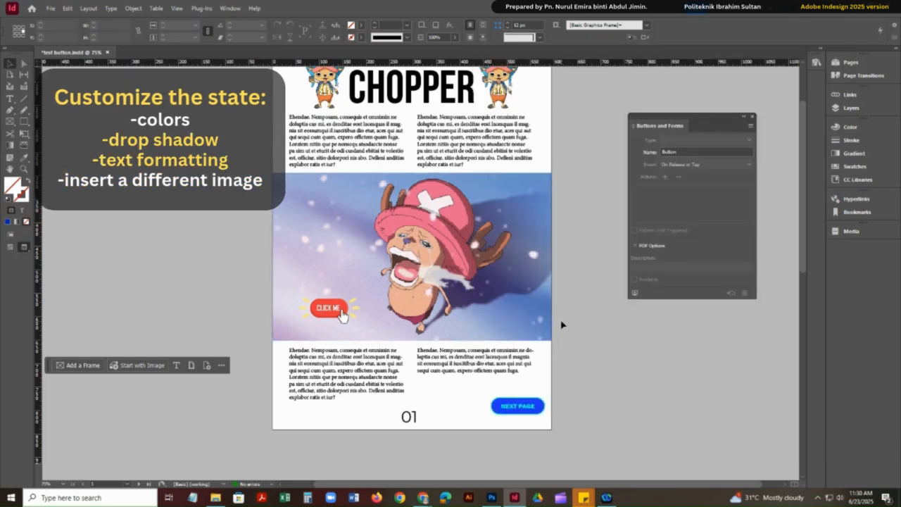
# Add a Rollover state to the black circular "ZORO is missing!" button on page 2.
pyautogui.scroll(-2, 562, 324)
pyautogui.scroll(-12, 562, 324)
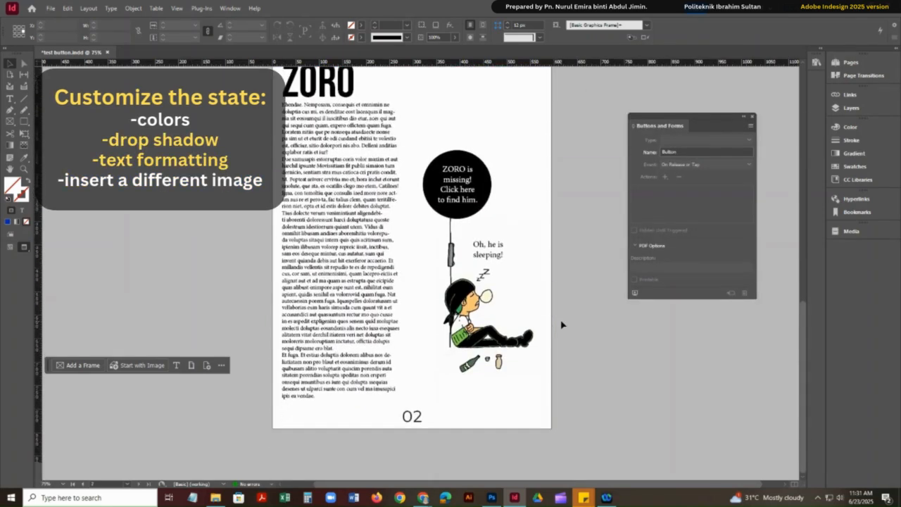
pyautogui.scroll(2, 562, 317)
pyautogui.click(463, 203)
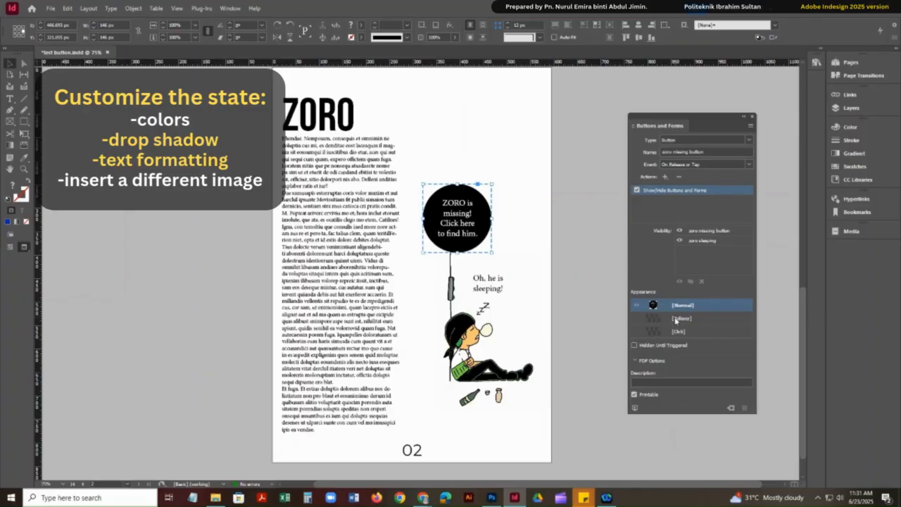
pyautogui.click(676, 318)
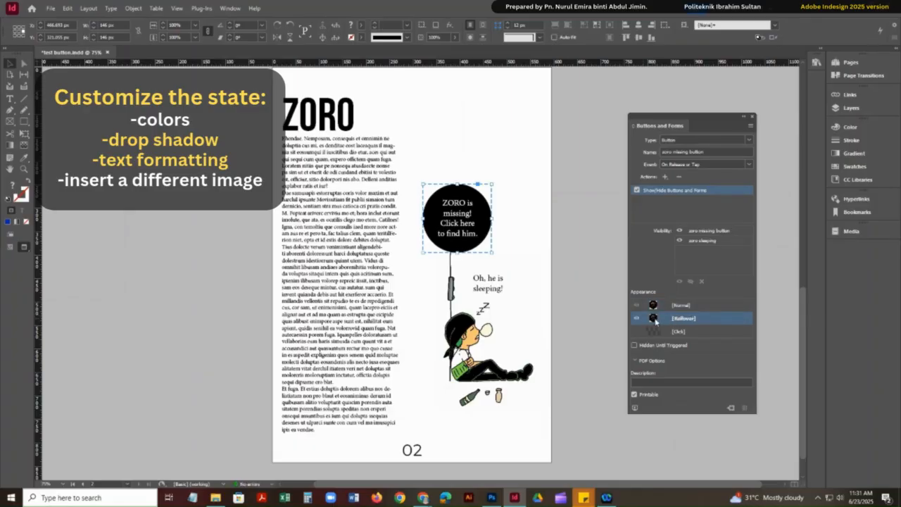
# Set the font of the Rollover state's "ZORO is missing!" text to abeatbyKai and resize its text frame to fit the circle.
pyautogui.tripleClick(470, 233)
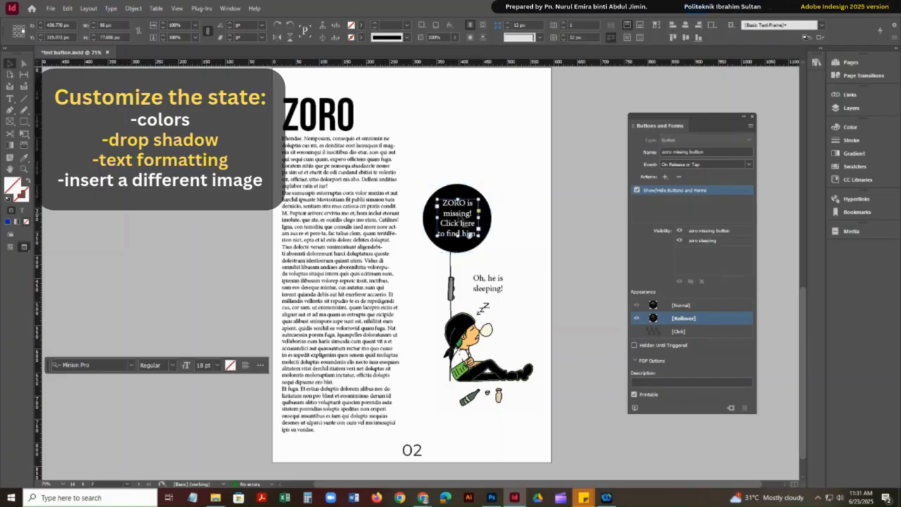
pyautogui.click(131, 366)
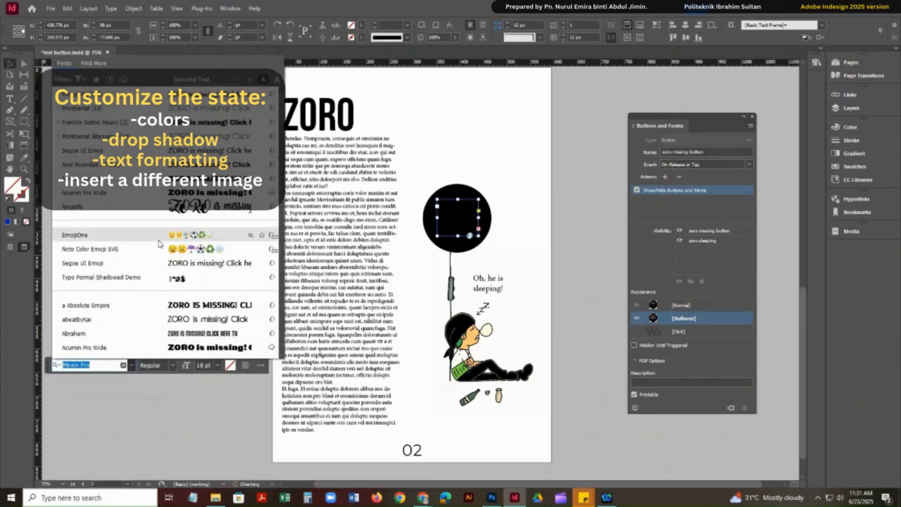
pyautogui.click(154, 322)
pyautogui.moveTo(479, 236)
pyautogui.mouseDown()
pyautogui.moveTo(495, 266)
pyautogui.moveTo(487, 244)
pyautogui.moveTo(472, 237)
pyautogui.moveTo(476, 223)
pyautogui.moveTo(493, 232)
pyautogui.moveTo(477, 229)
pyautogui.mouseUp()
# Apply a Multiply drop shadow with about 33% opacity to the black circle in the Rollover state.
pyautogui.click(477, 230)
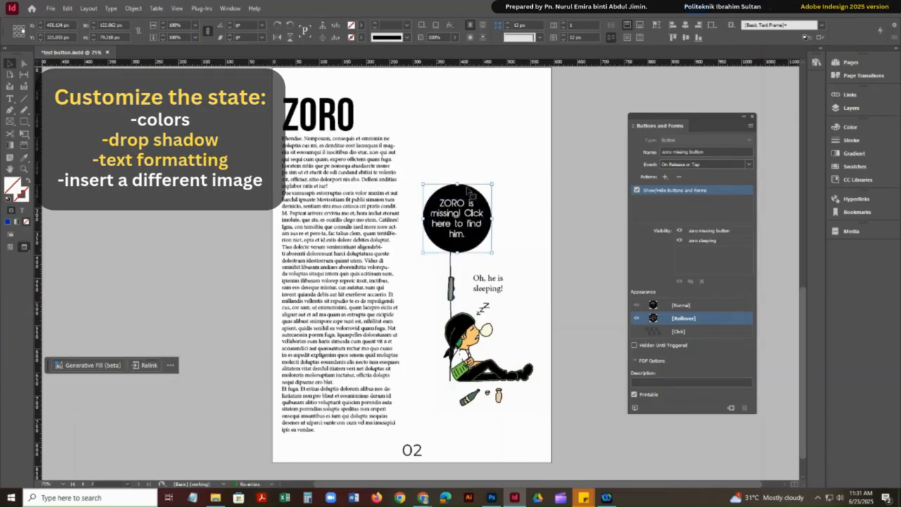
pyautogui.click(450, 25)
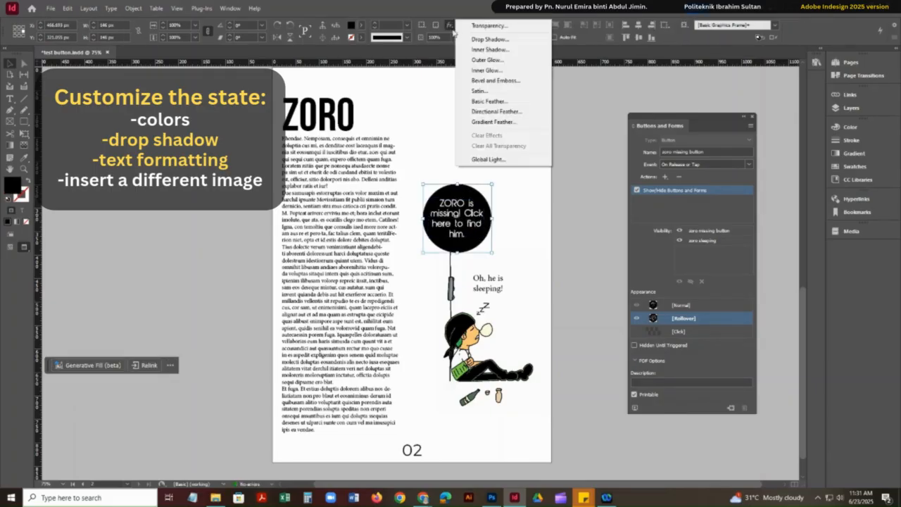
pyautogui.click(498, 40)
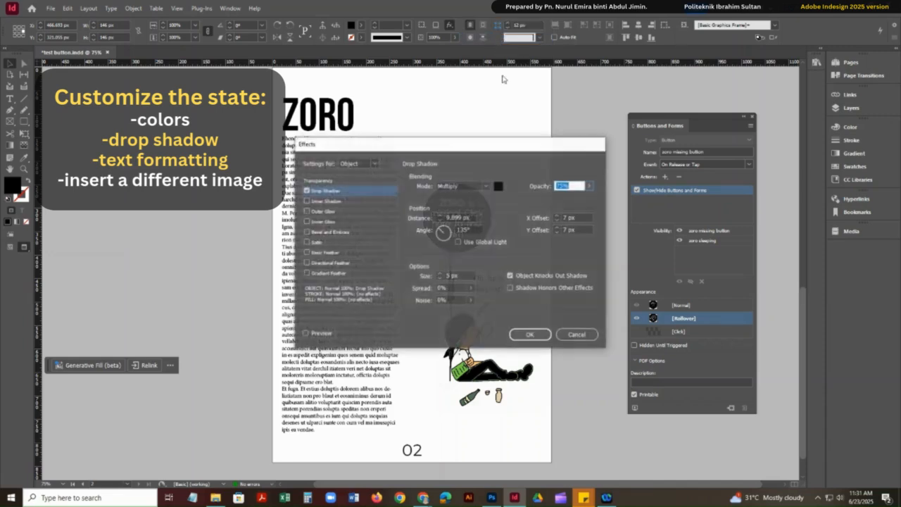
pyautogui.moveTo(462, 139); pyautogui.dragTo(734, 148)
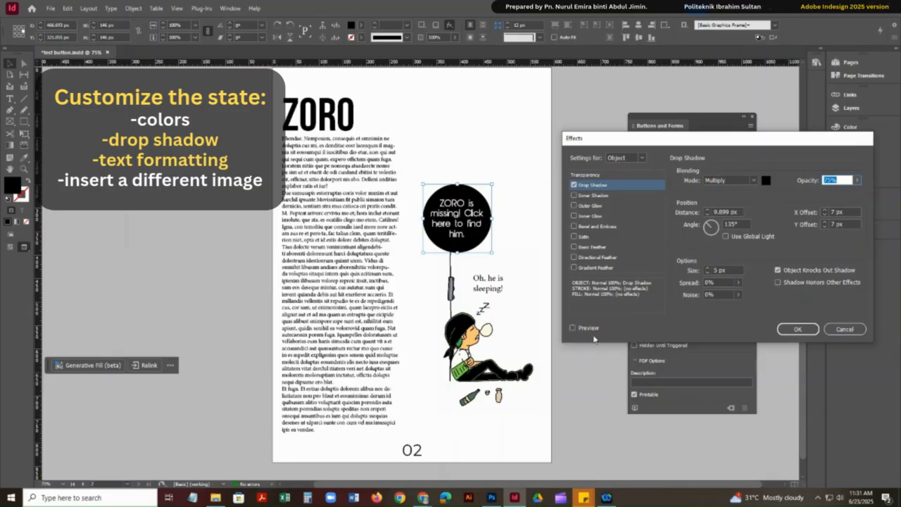
pyautogui.click(591, 330)
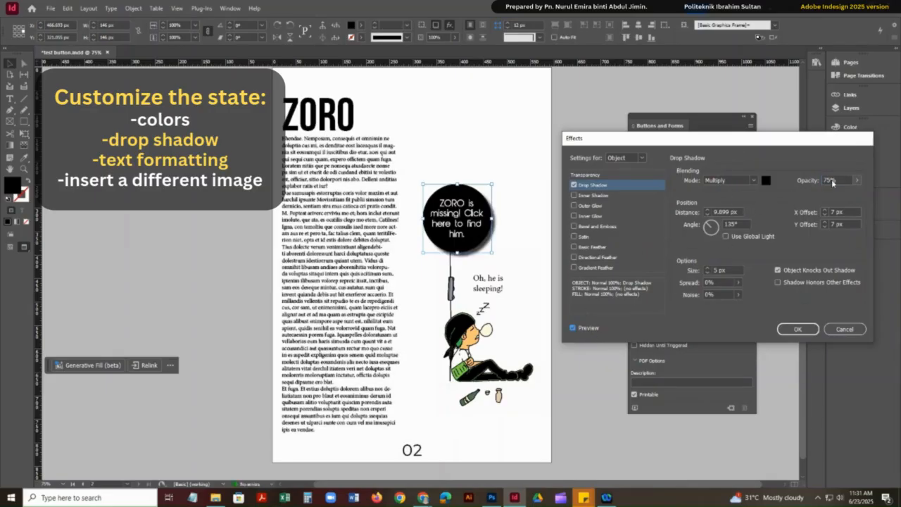
pyautogui.moveTo(859, 182); pyautogui.dragTo(822, 195)
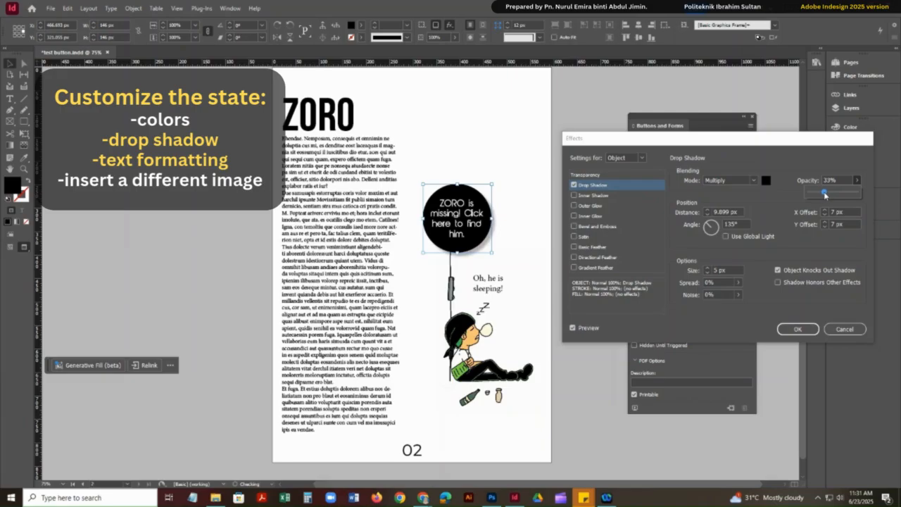
pyautogui.click(798, 329)
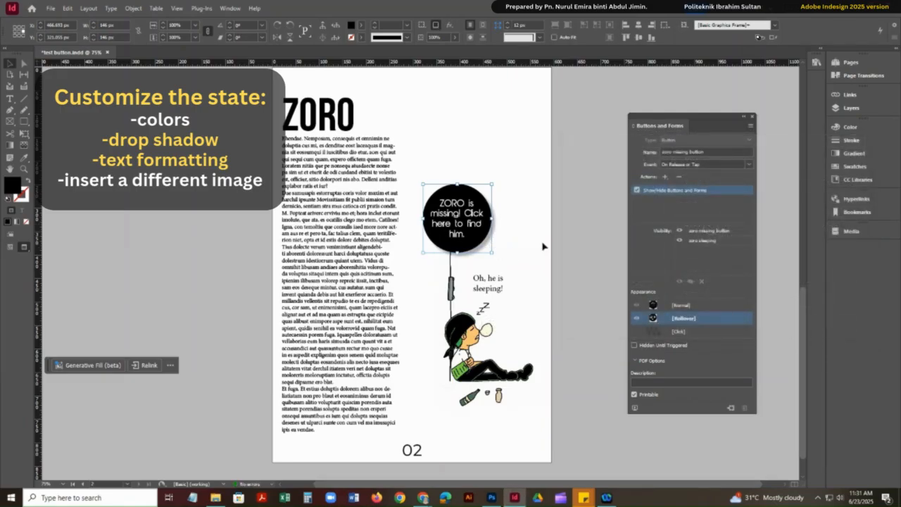
# Test the "ZORO is missing!" button's rollover look and show/hide action in the EPUB Interactivity Preview.
pyautogui.click(600, 261)
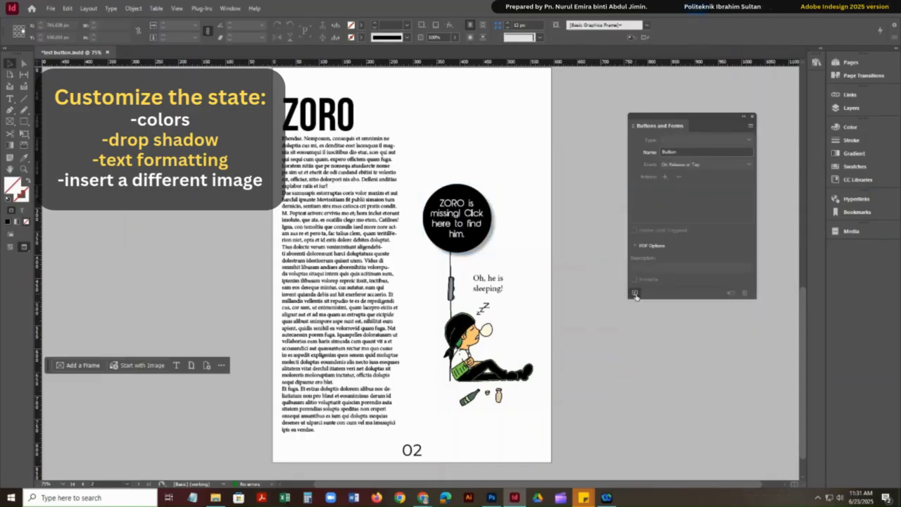
pyautogui.click(635, 294)
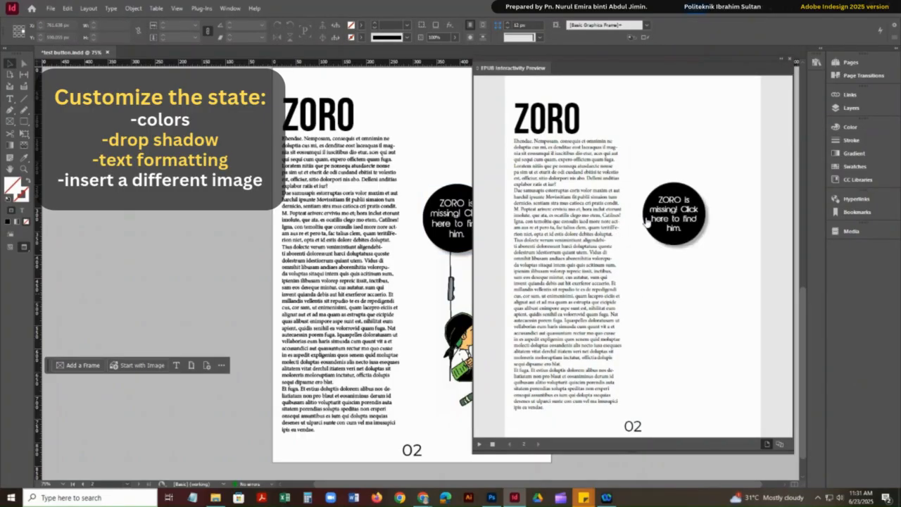
pyautogui.click(664, 232)
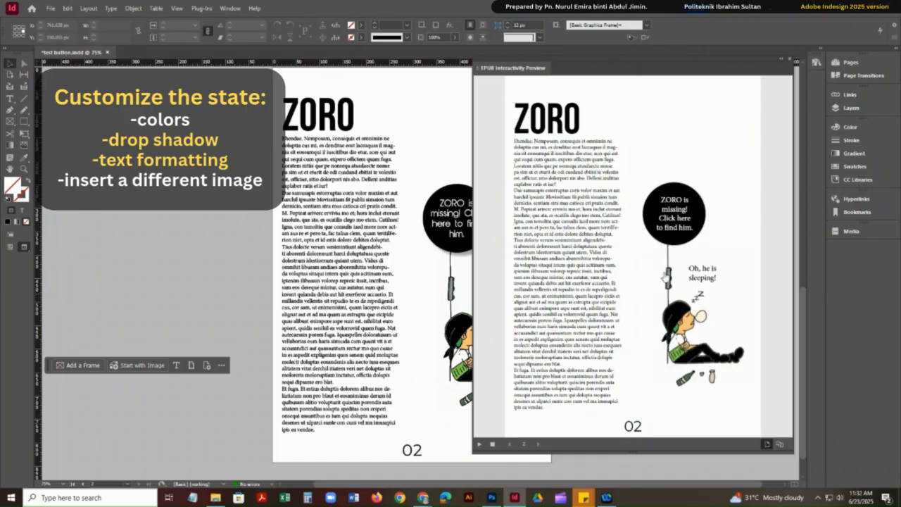